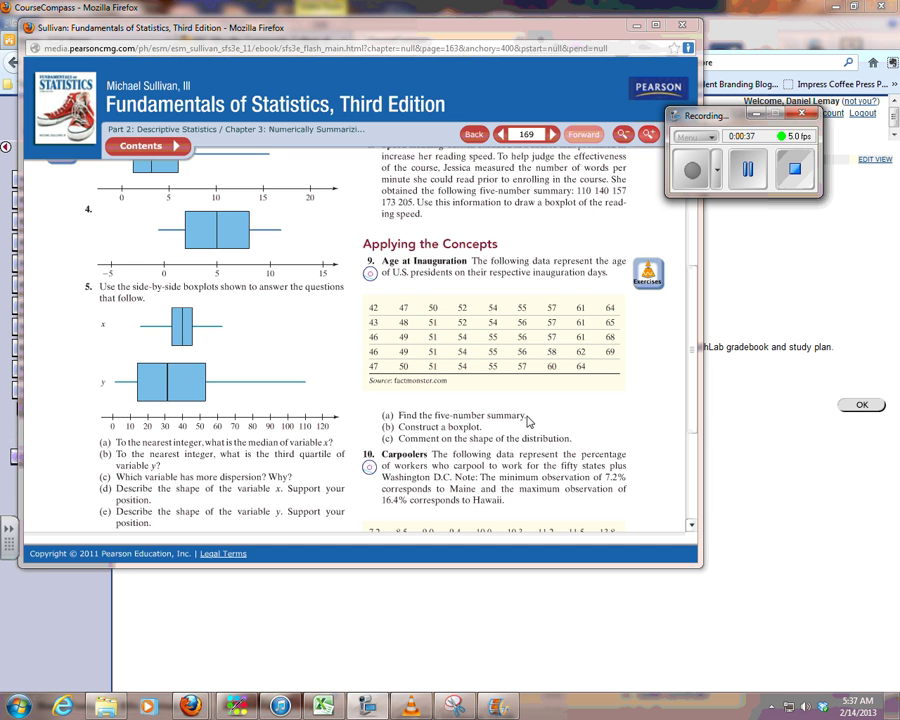
Step: Bring the CourseCompass course page forward and launch StatCrunch in a new tab
{"action": "left_click", "coordinate": [745, 435]}
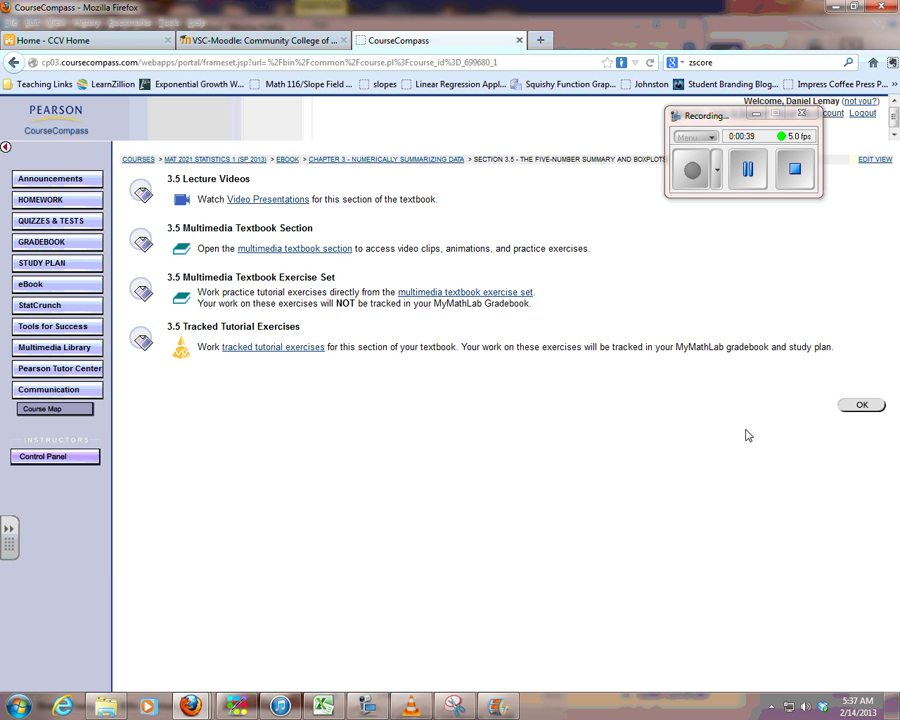
{"action": "left_click", "coordinate": [40, 306]}
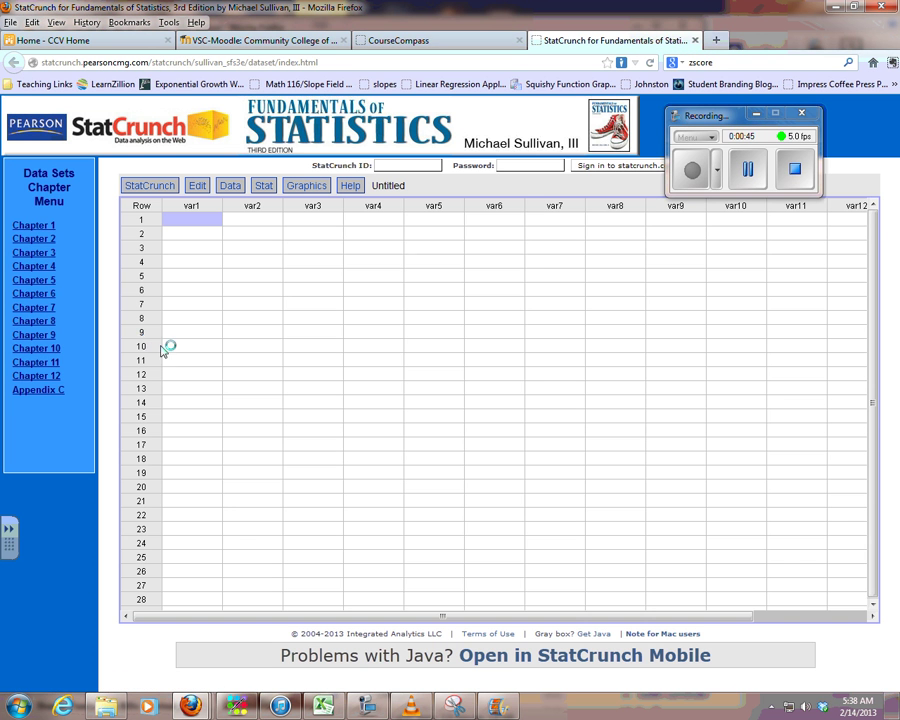
Step: Load Chapter 3 data set 3_5_9.txt so var1 holds the presidents' inauguration ages
{"action": "left_click", "coordinate": [37, 255]}
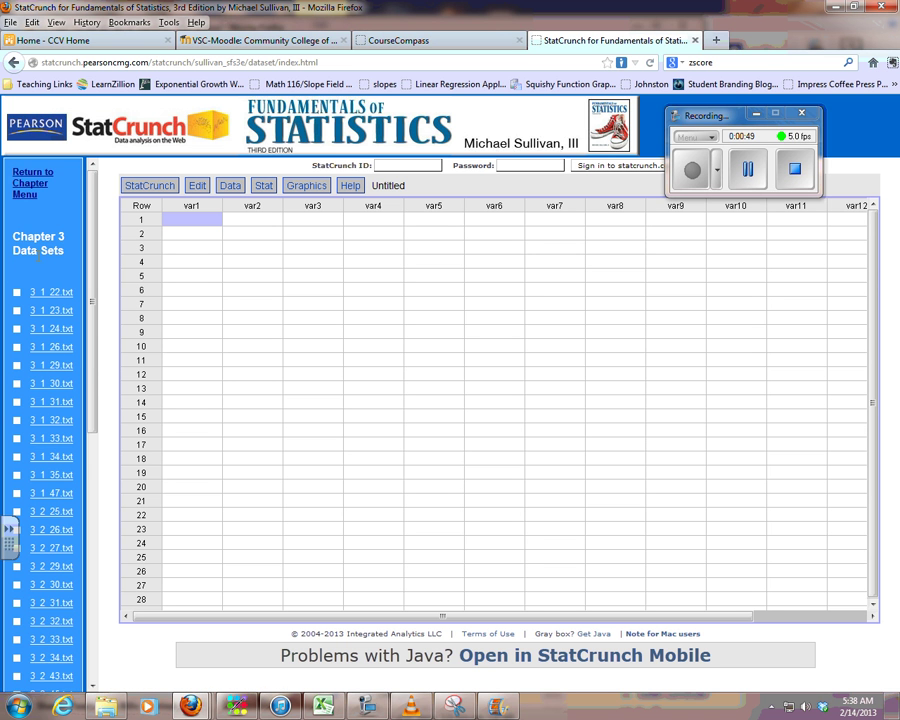
{"action": "scroll", "coordinate": [53, 360], "scroll_direction": "down", "scroll_amount": 8}
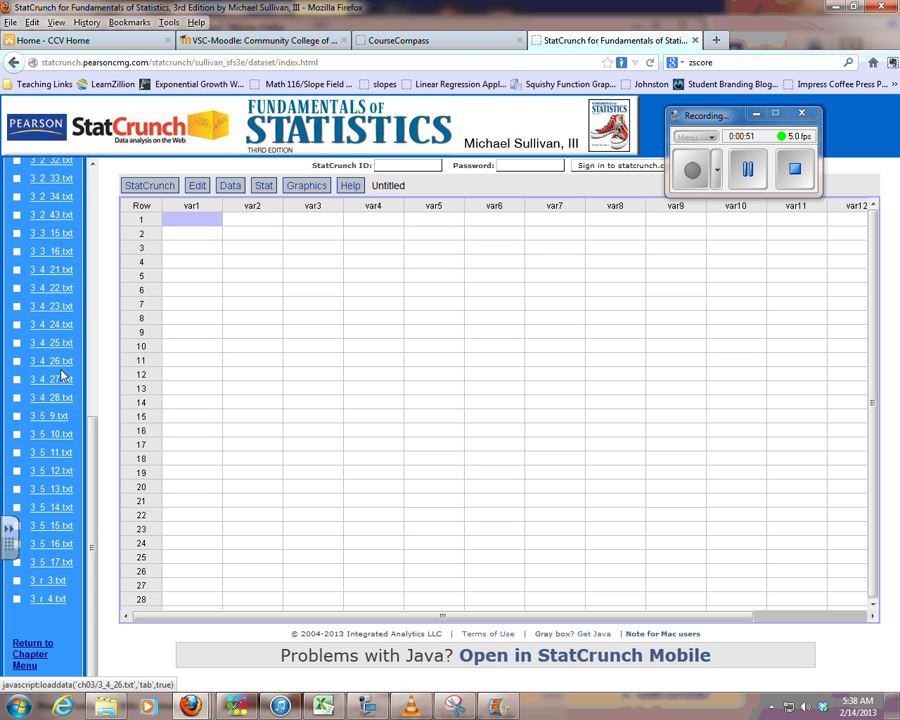
{"action": "left_click", "coordinate": [43, 425]}
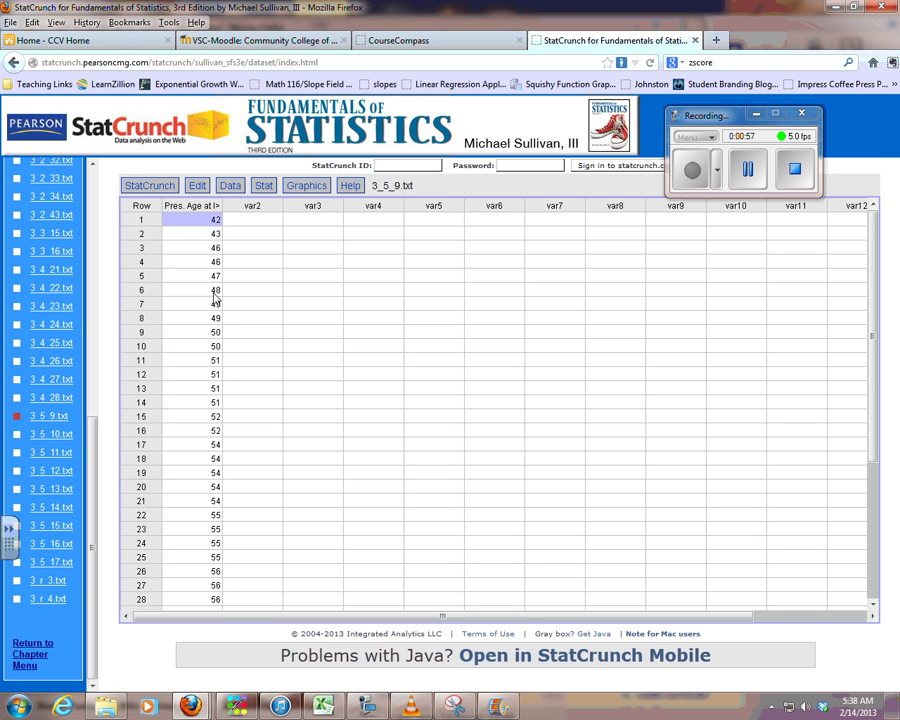
{"action": "left_click", "coordinate": [263, 189]}
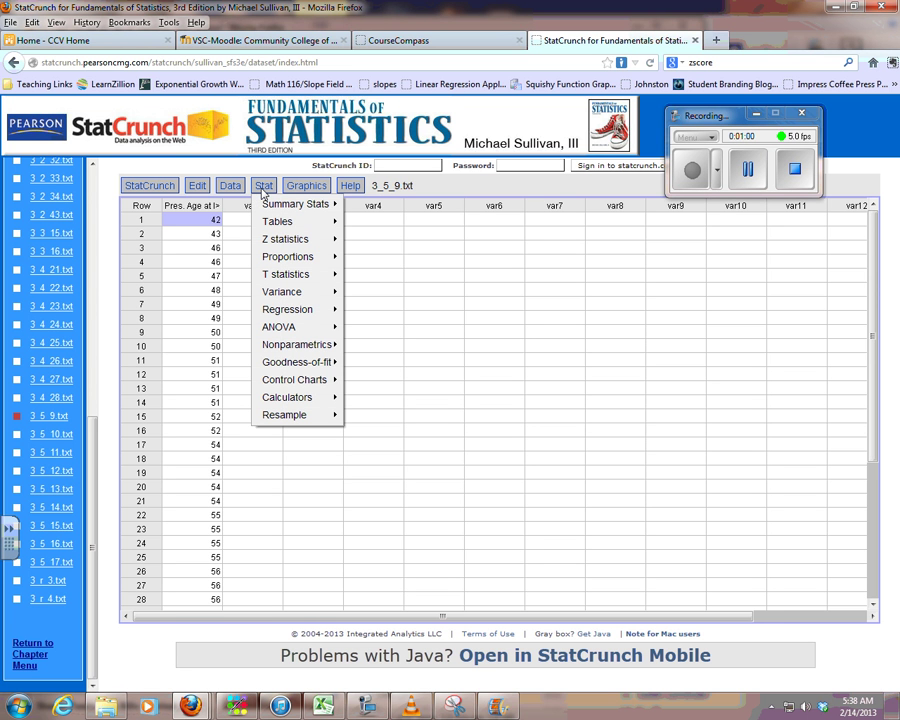
Step: Start column summary stats on Pres. Age at Inauguration and clear all default statistics
{"action": "mouse_move", "coordinate": [278, 204]}
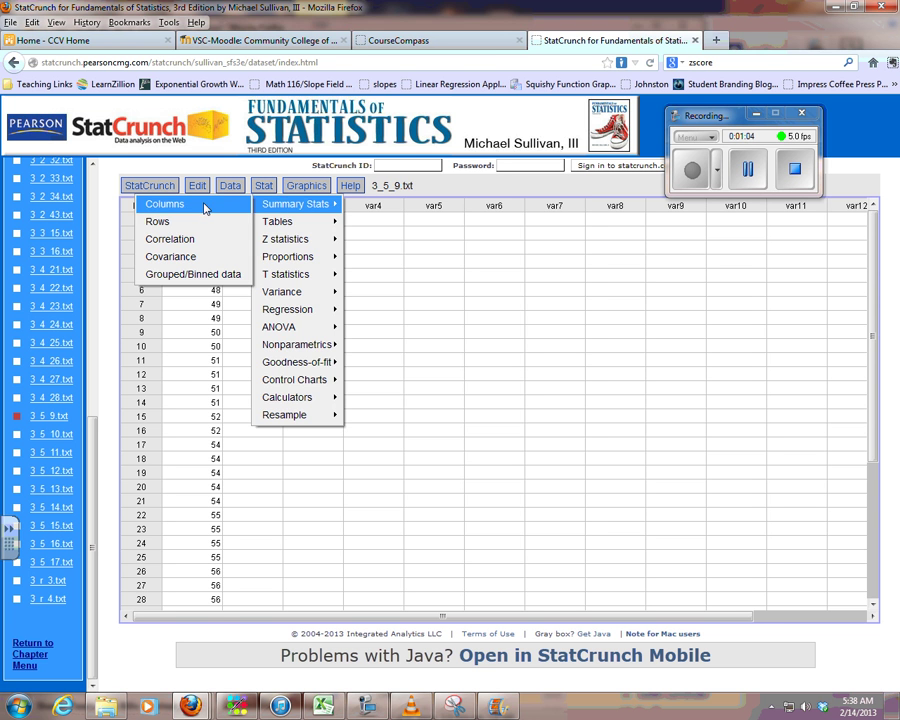
{"action": "left_click", "coordinate": [205, 207]}
{"action": "left_click", "coordinate": [378, 302]}
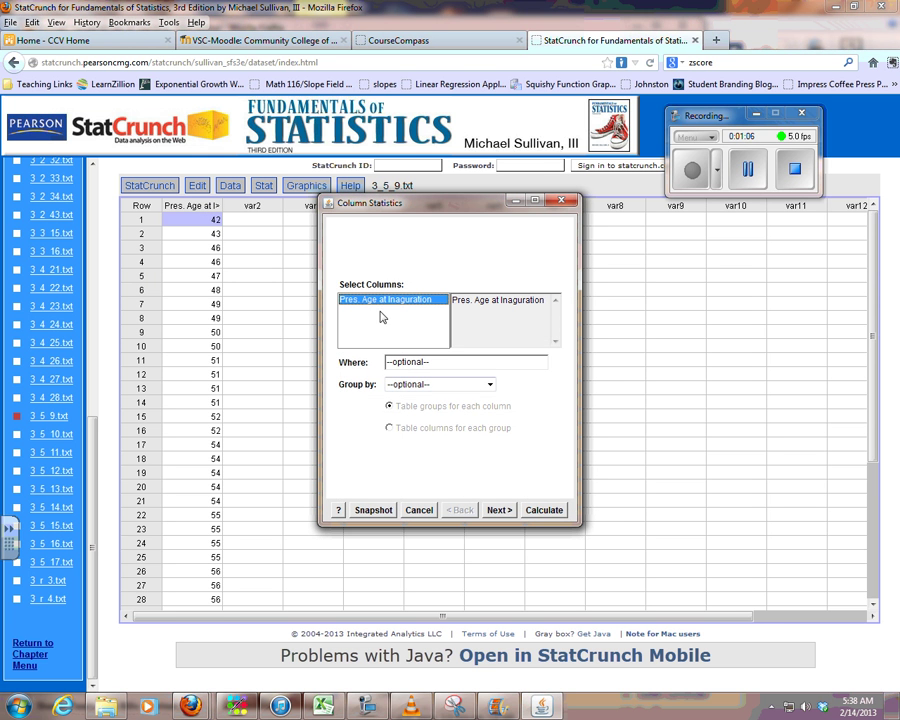
{"action": "left_click", "coordinate": [500, 511]}
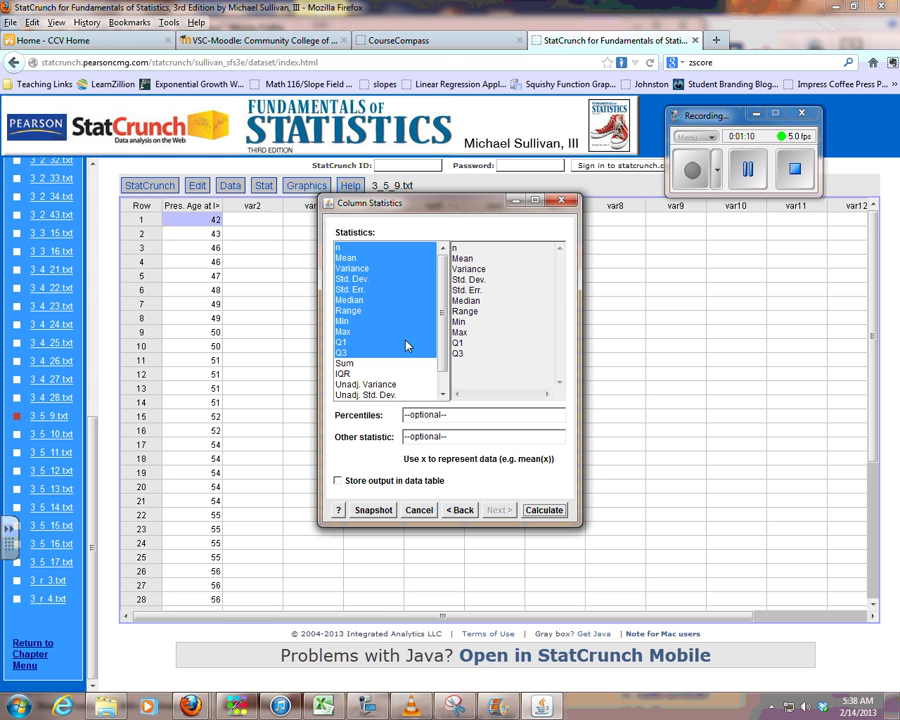
{"action": "left_click", "coordinate": [340, 247], "text": "ctrl"}
{"action": "left_click", "coordinate": [345, 258], "text": "ctrl"}
{"action": "left_click", "coordinate": [350, 269], "text": "ctrl"}
{"action": "left_click", "coordinate": [351, 279], "text": "ctrl"}
{"action": "left_click", "coordinate": [351, 289], "text": "ctrl"}
{"action": "left_click", "coordinate": [350, 300], "text": "ctrl"}
{"action": "left_click", "coordinate": [350, 310], "text": "ctrl"}
{"action": "left_click", "coordinate": [350, 321], "text": "ctrl"}
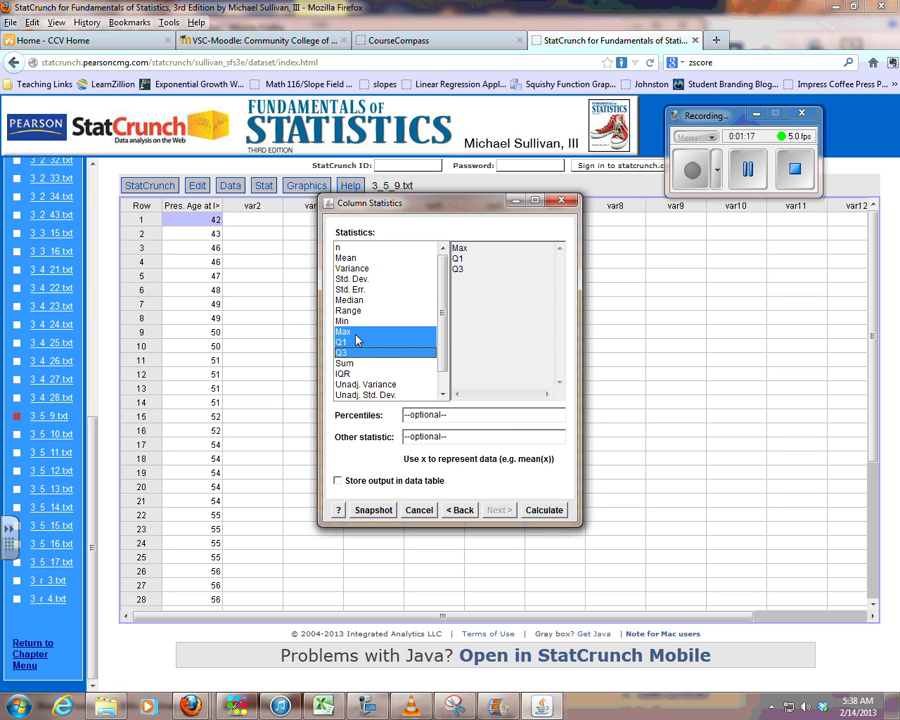
{"action": "left_click", "coordinate": [350, 331], "text": "ctrl"}
{"action": "left_click", "coordinate": [350, 342], "text": "ctrl"}
{"action": "left_click", "coordinate": [356, 352], "text": "ctrl"}
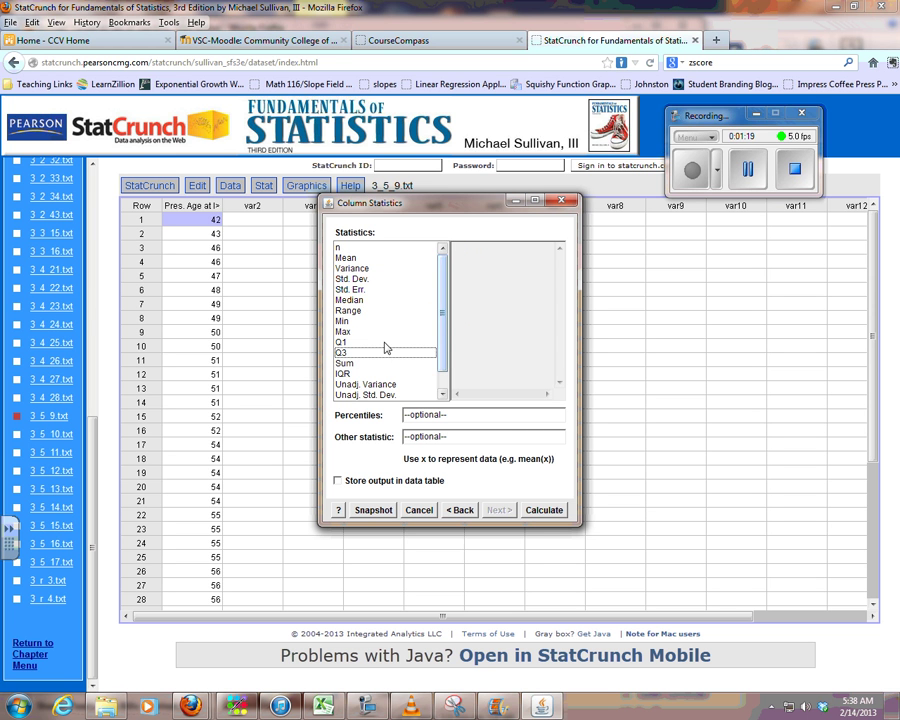
Step: Choose Min, Q1, Median, Q3 and Max and calculate them: 42, 51, 55, 58, 69
{"action": "left_click", "coordinate": [344, 321]}
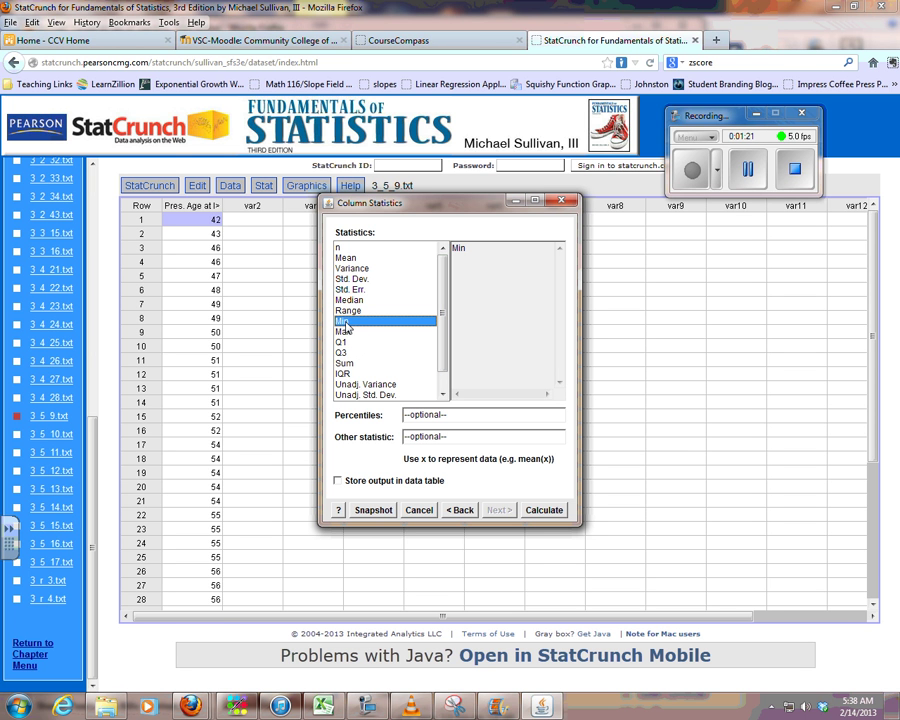
{"action": "left_click", "coordinate": [345, 342], "text": "ctrl"}
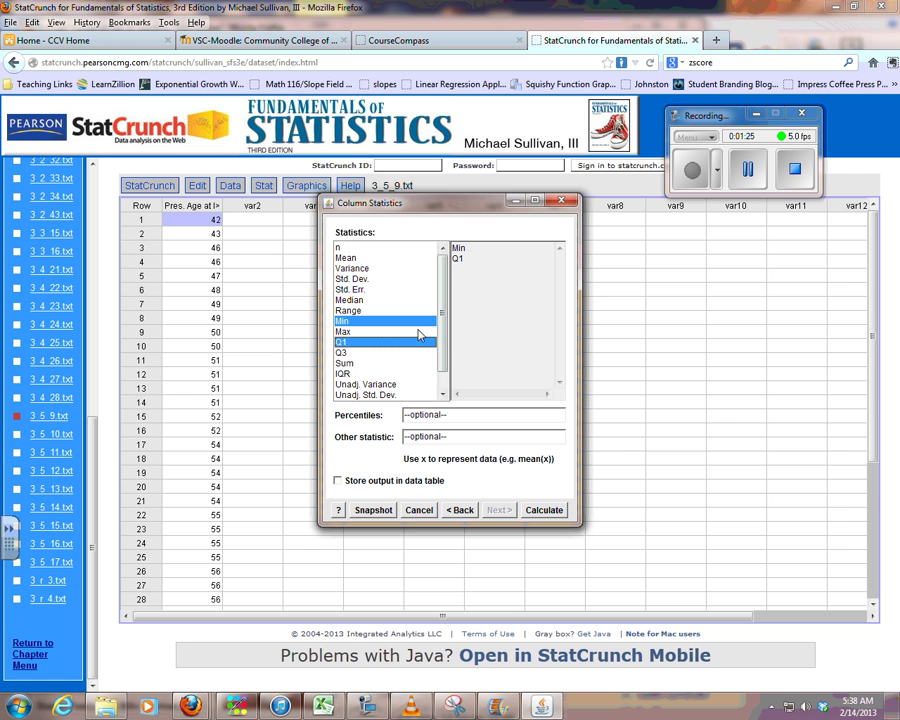
{"action": "left_click", "coordinate": [352, 302], "text": "ctrl"}
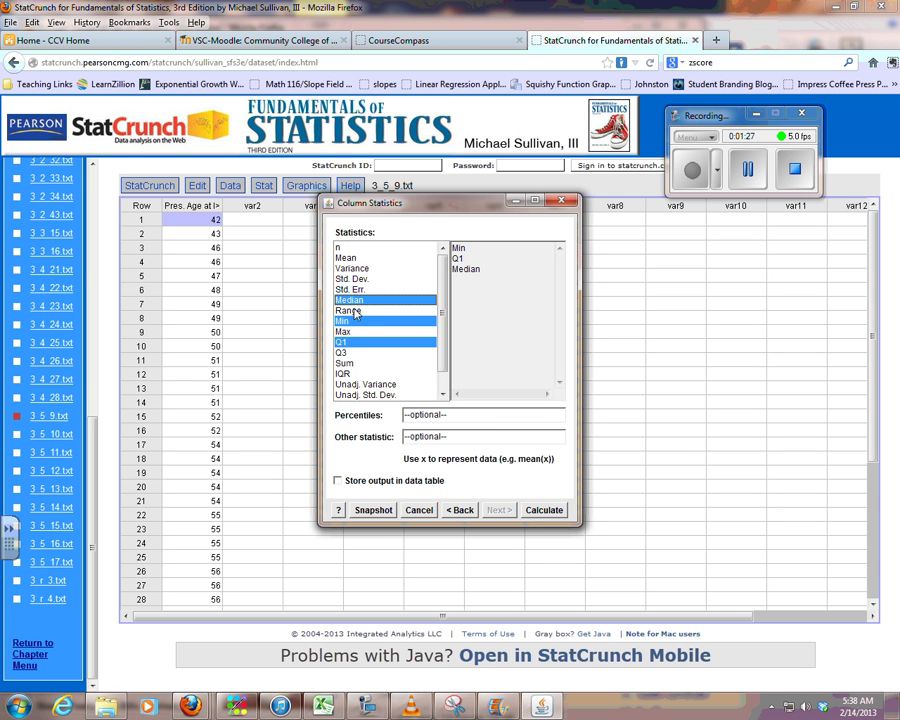
{"action": "left_click", "coordinate": [345, 352], "text": "ctrl"}
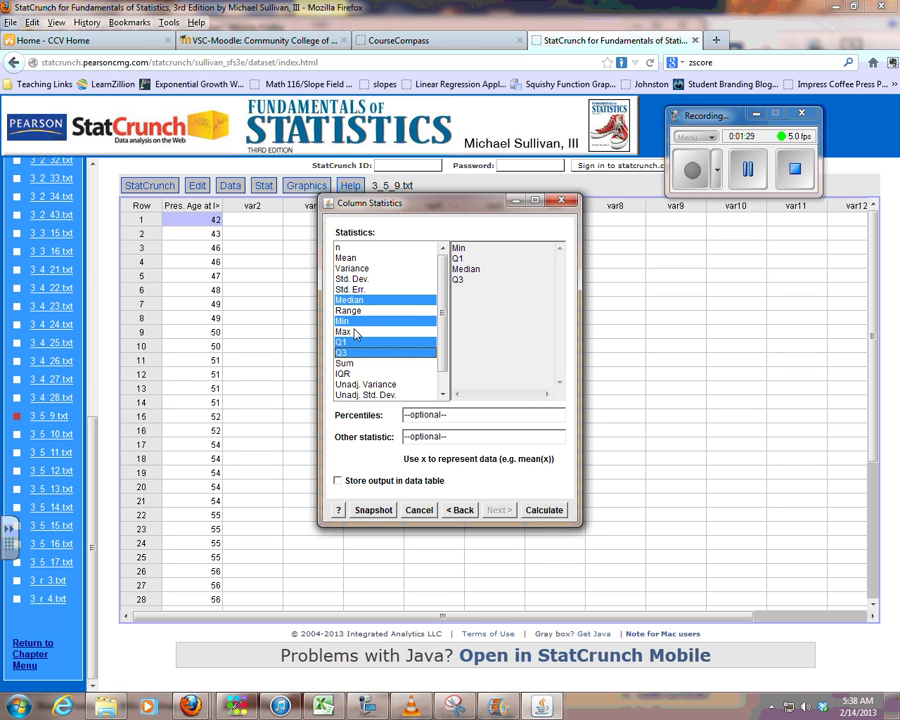
{"action": "left_click", "coordinate": [343, 331], "text": "ctrl"}
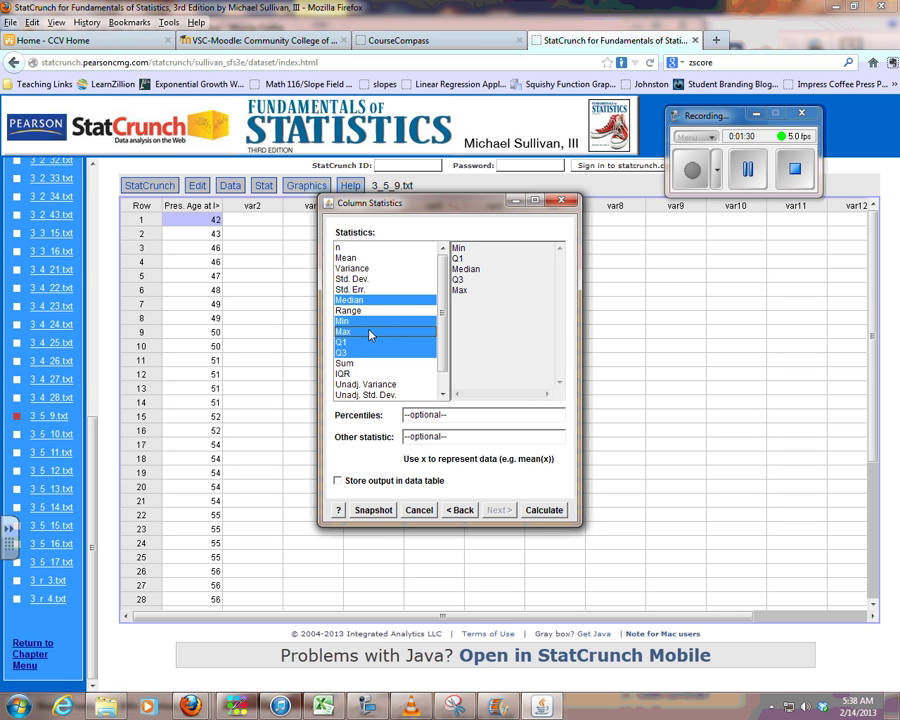
{"action": "left_click", "coordinate": [544, 511]}
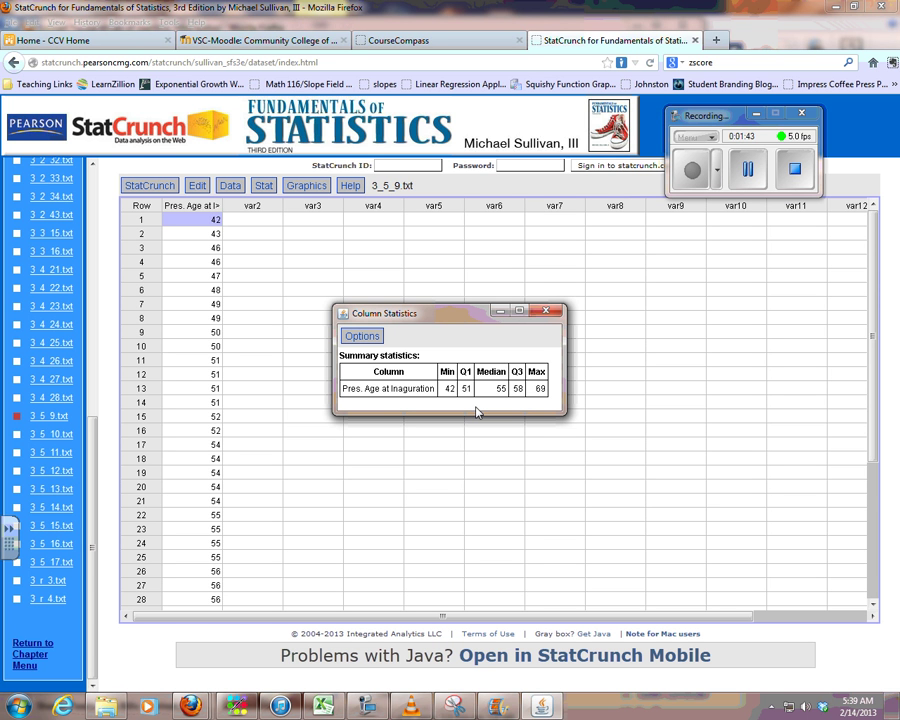
Step: Set up a boxplot of the age column with fence-marked outliers and horizontal boxes
{"action": "left_click", "coordinate": [545, 316]}
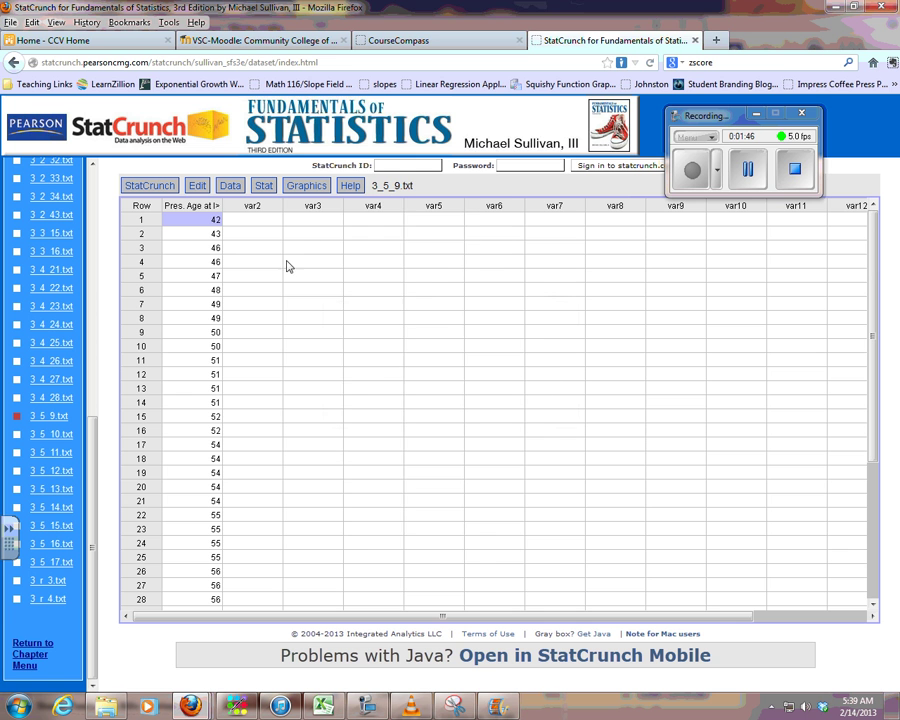
{"action": "left_click", "coordinate": [303, 188]}
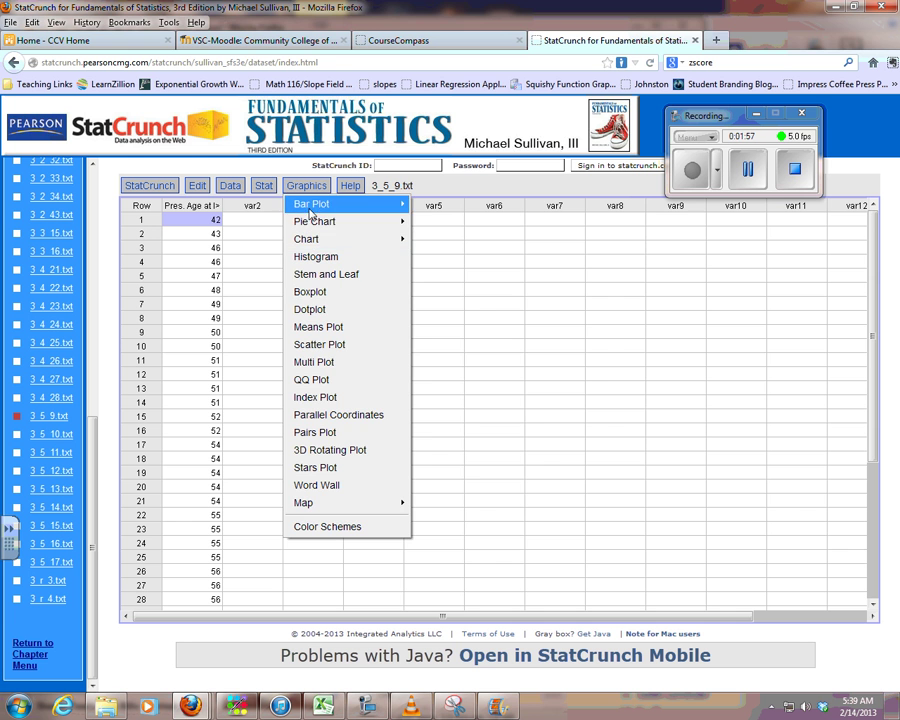
{"action": "left_click", "coordinate": [330, 292]}
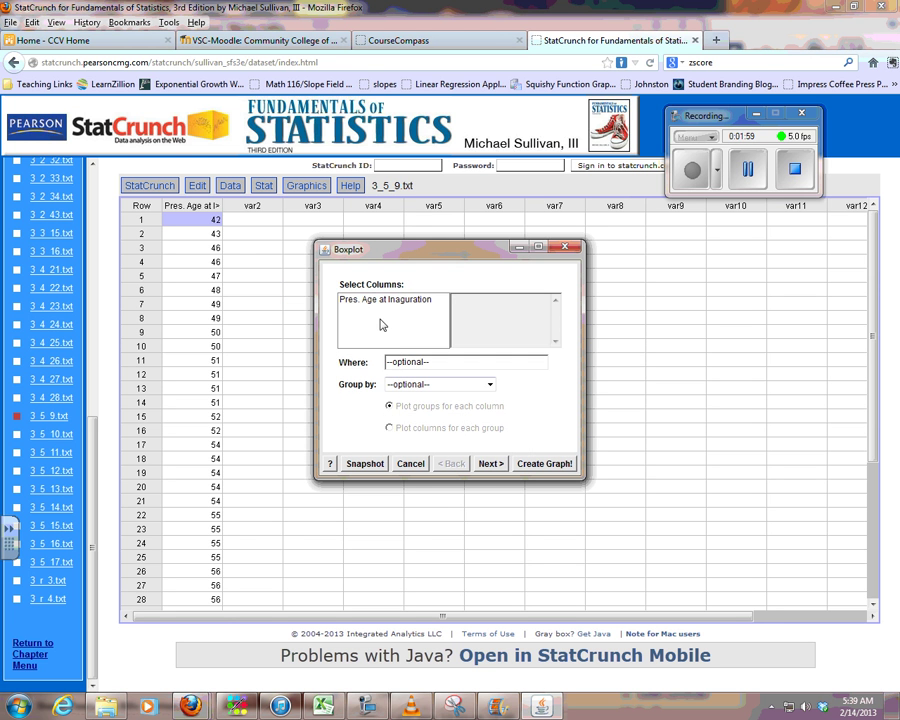
{"action": "left_click", "coordinate": [380, 299]}
{"action": "left_click", "coordinate": [490, 463]}
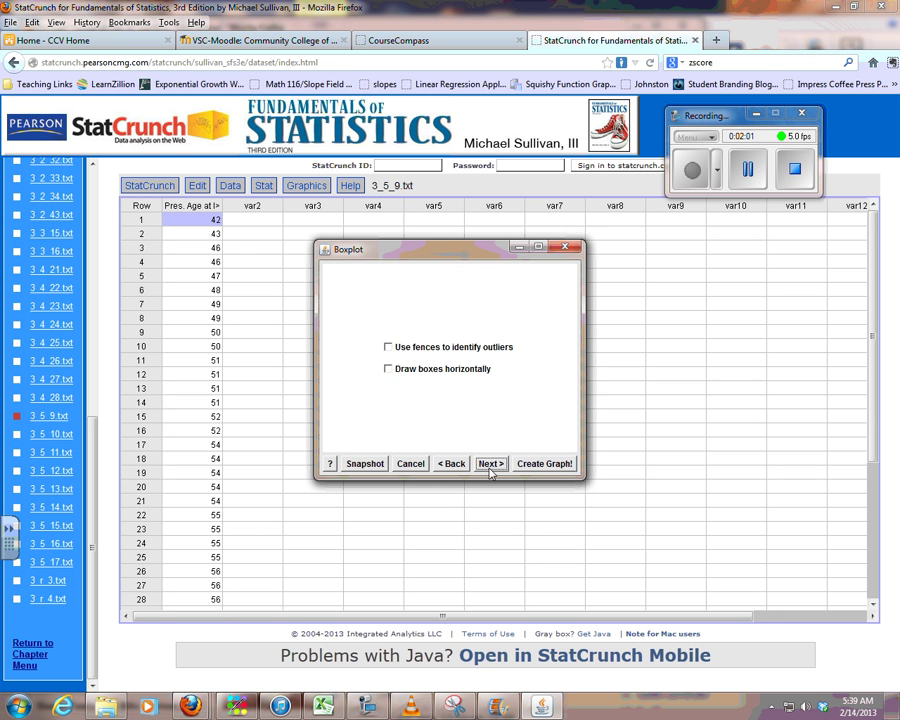
{"action": "left_click", "coordinate": [388, 347]}
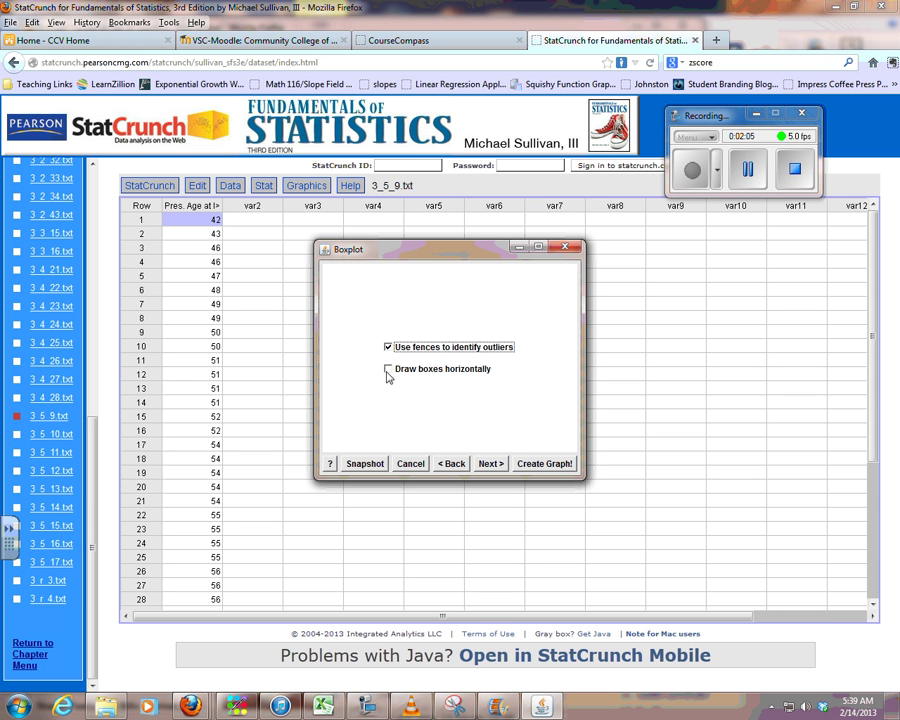
{"action": "left_click", "coordinate": [388, 370]}
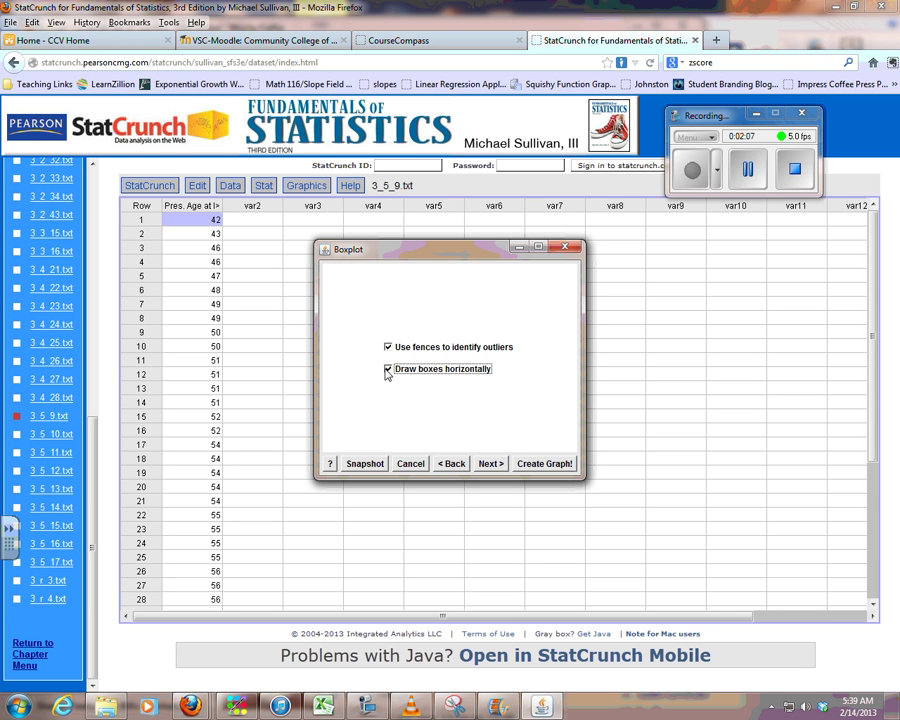
{"action": "left_click", "coordinate": [493, 465]}
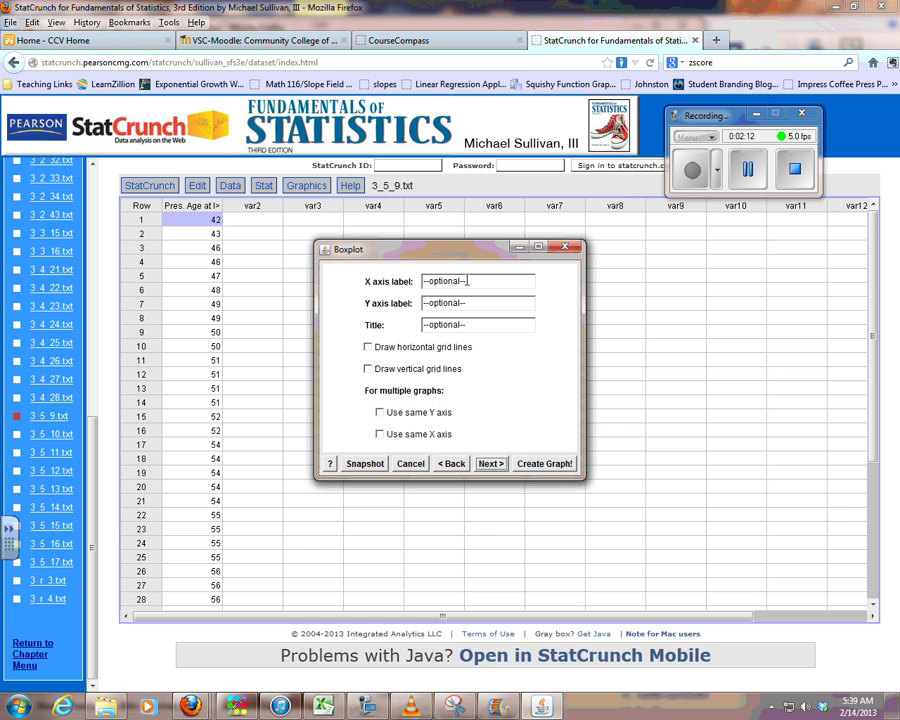
Step: Label the boxplot's x axis 'Age of President'
{"action": "left_click", "coordinate": [471, 281]}
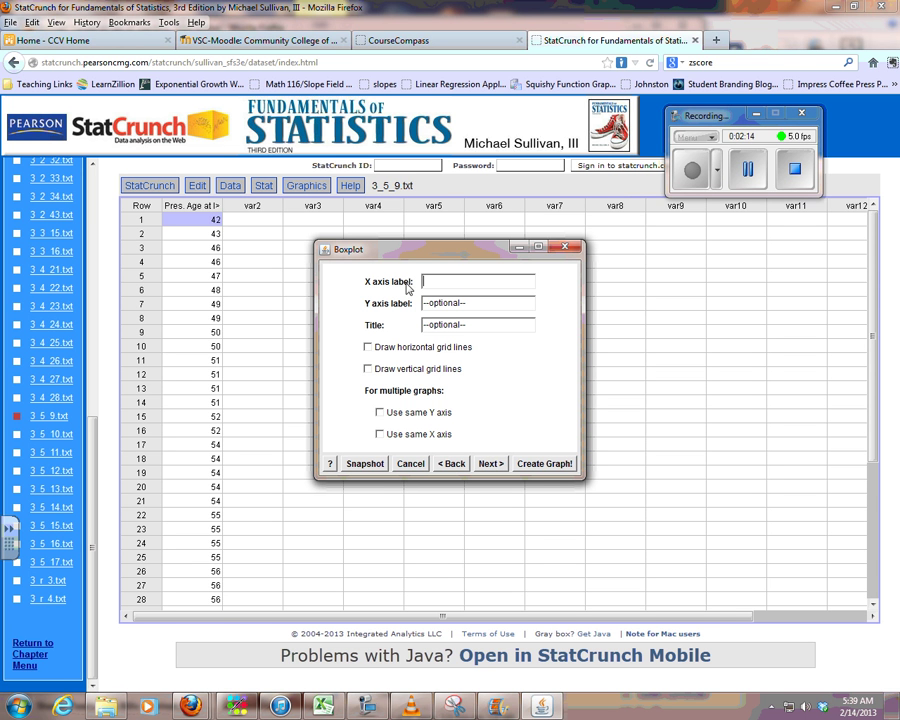
{"action": "type", "text": "Ages of Presidents"}
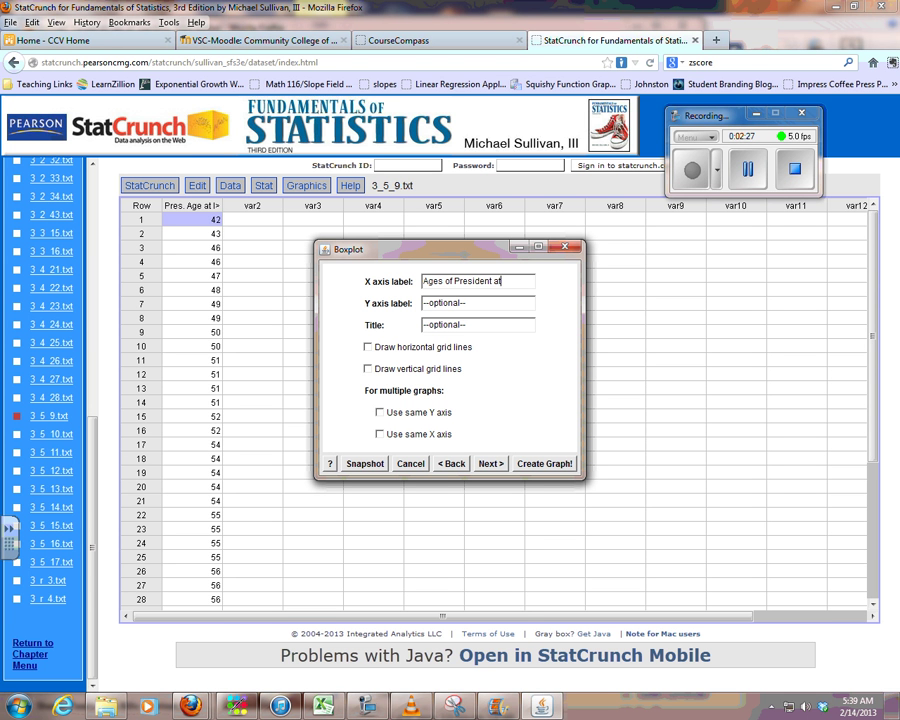
{"action": "key", "text": "BackSpace"}
{"action": "key", "text": "BackSpace"}
{"action": "key", "text": "BackSpace"}
{"action": "key", "text": "BackSpace"}
{"action": "left_click", "coordinate": [491, 464]}
Step: Create the inauguration-age boxplot graph and dismiss its options list
{"action": "left_click", "coordinate": [545, 464]}
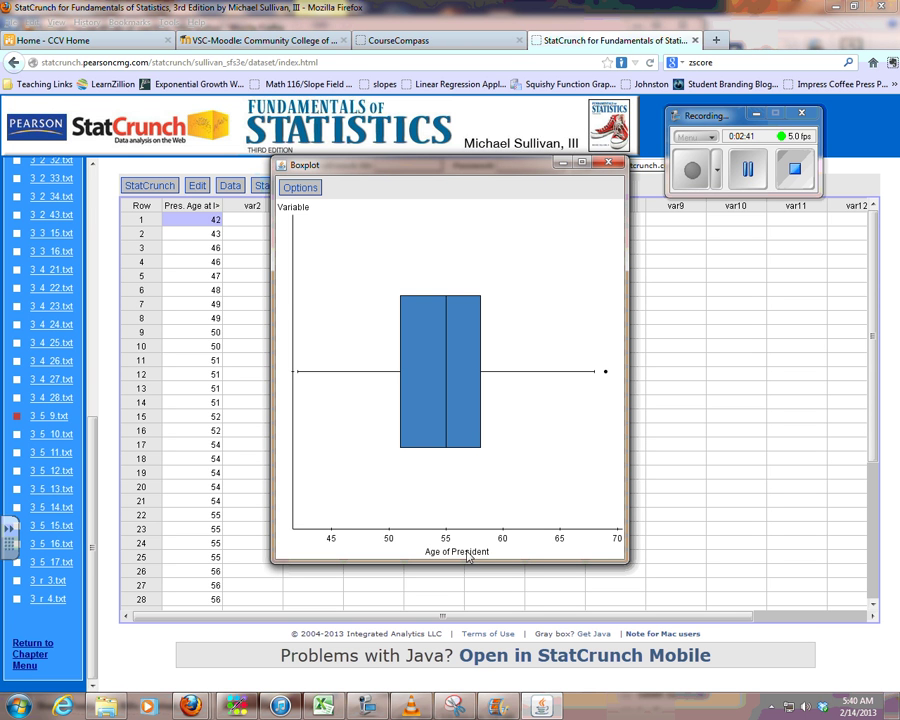
{"action": "left_click", "coordinate": [305, 190]}
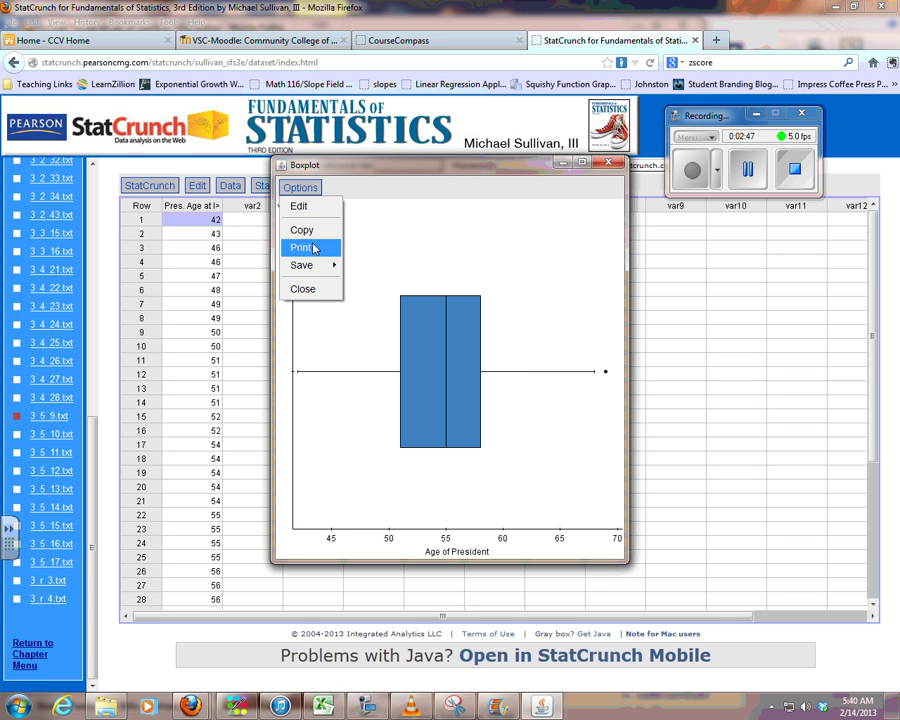
{"action": "left_click", "coordinate": [367, 185]}
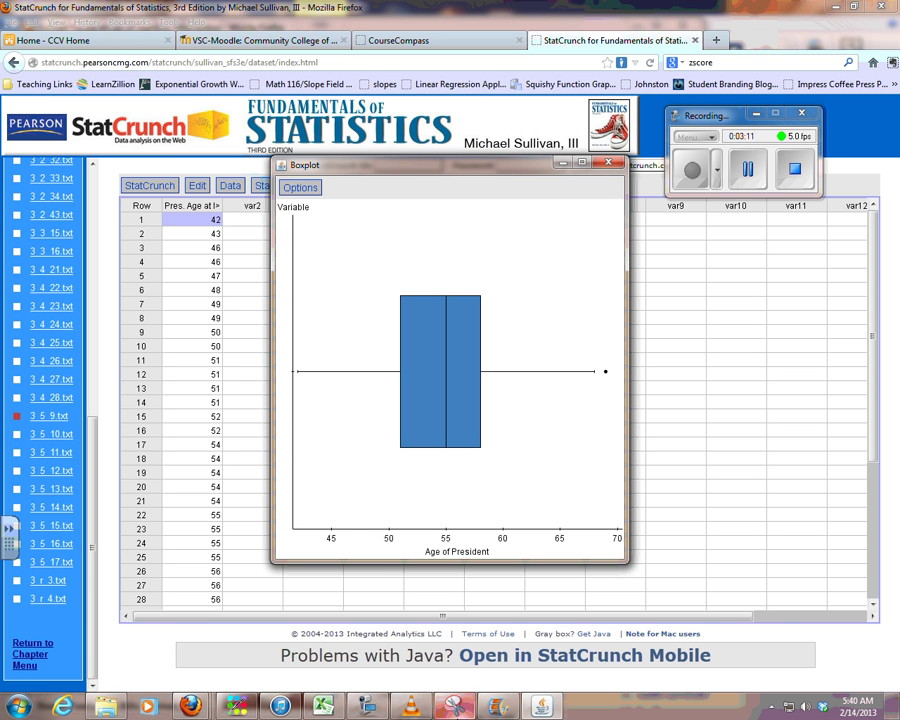
Step: Close the old Snipping Tool capture without saving it
{"action": "mouse_move", "coordinate": [446, 712]}
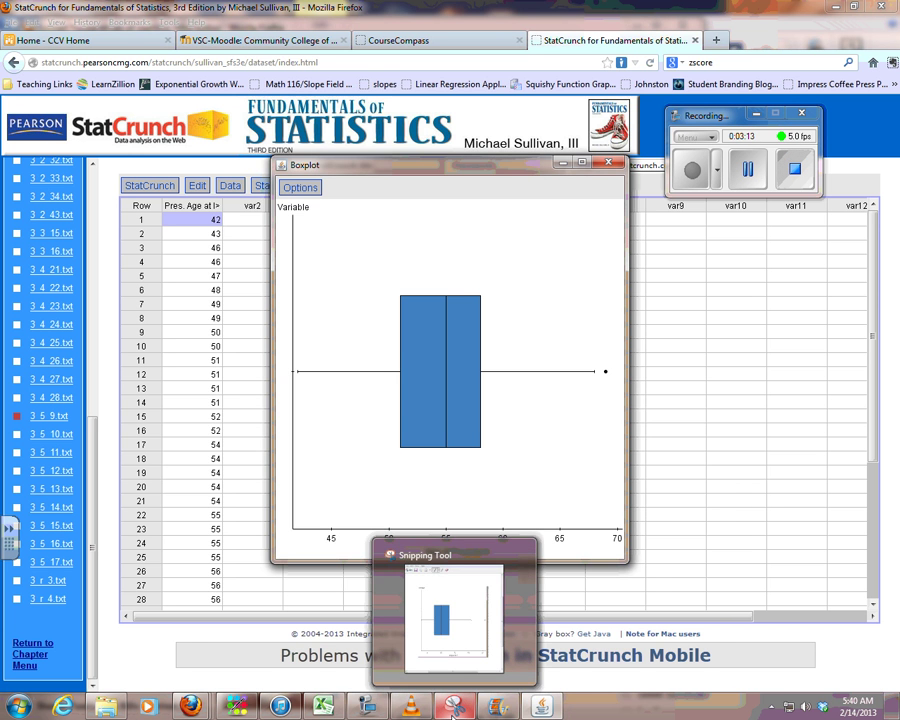
{"action": "left_click", "coordinate": [453, 712]}
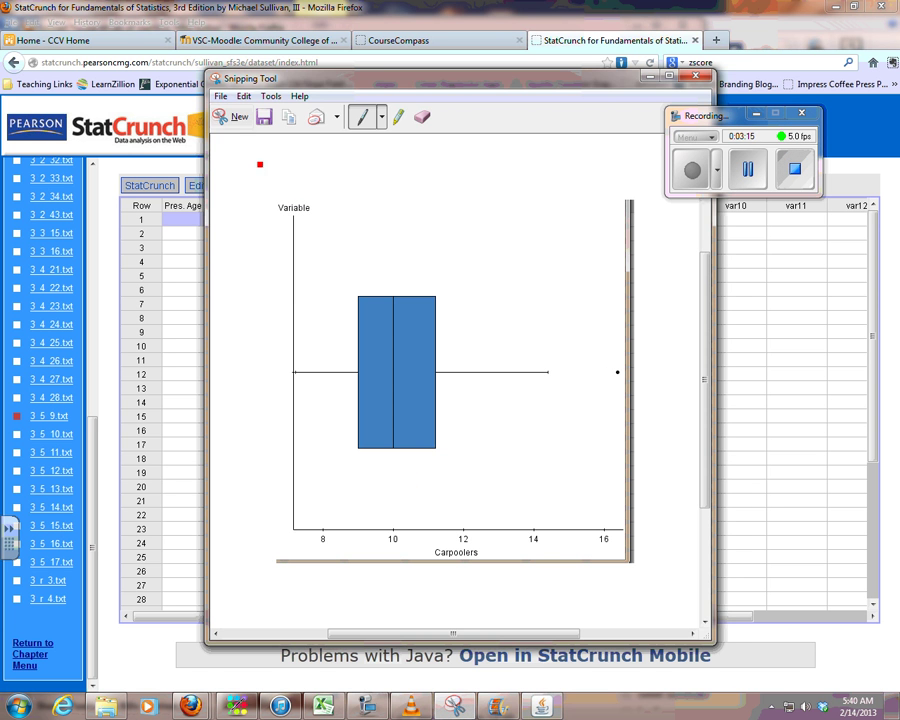
{"action": "left_click", "coordinate": [694, 75]}
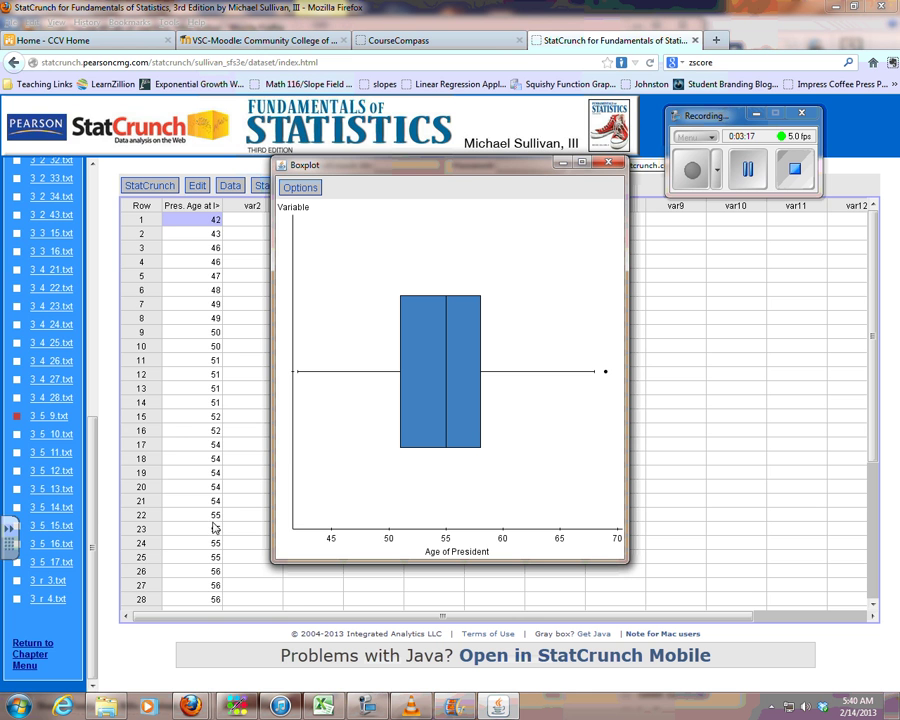
Step: Snip the boxplot window and overwrite Boxplot.JPG in the temp images folder
{"action": "key", "text": "super"}
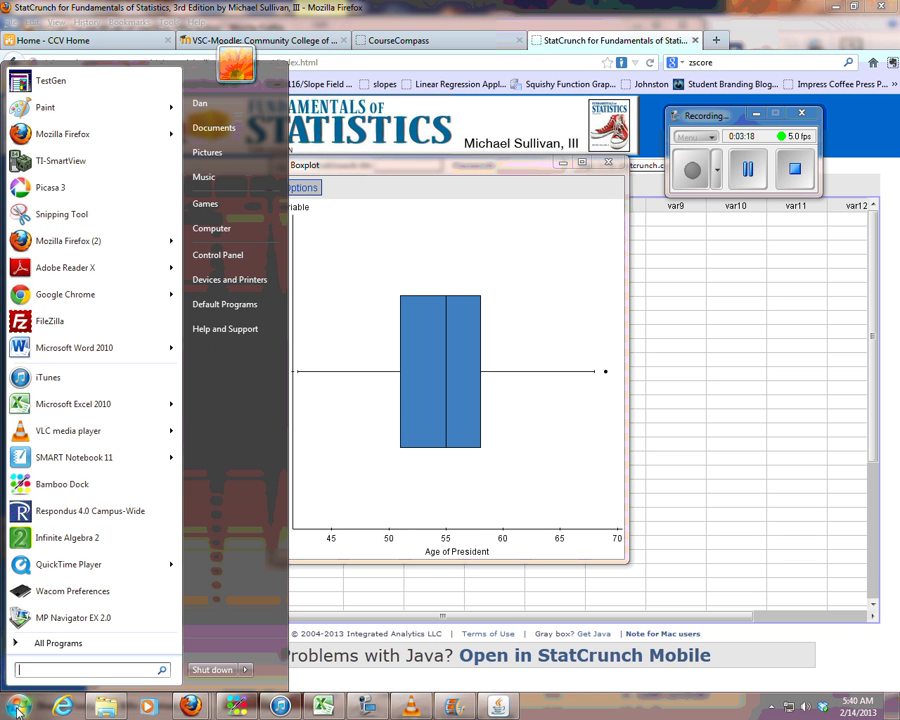
{"action": "left_click", "coordinate": [64, 222]}
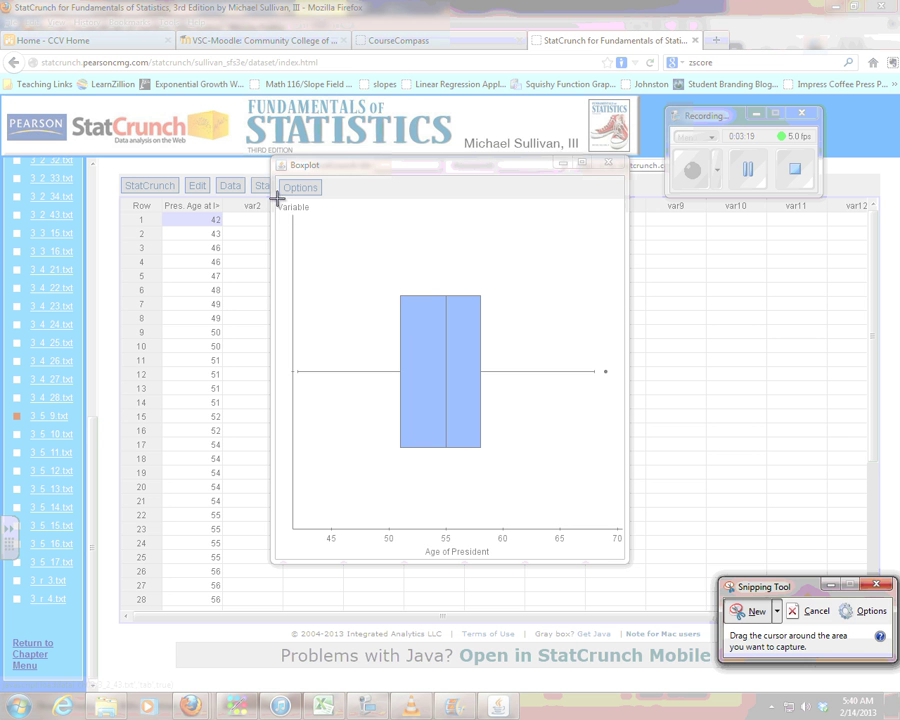
{"action": "left_click_drag", "start_coordinate": [277, 198], "coordinate": [626, 560]}
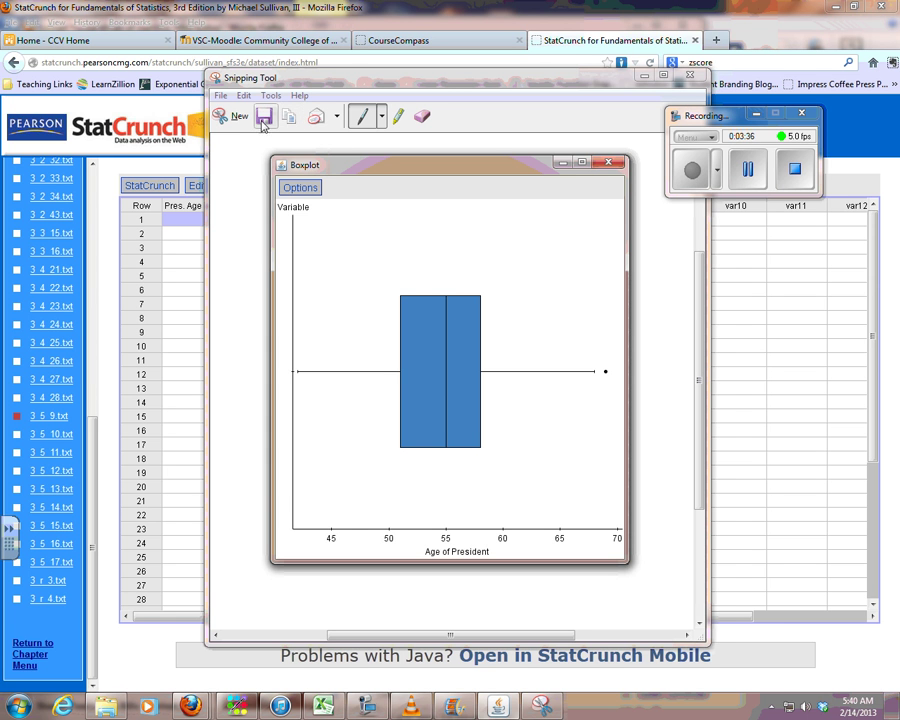
{"action": "left_click", "coordinate": [265, 118]}
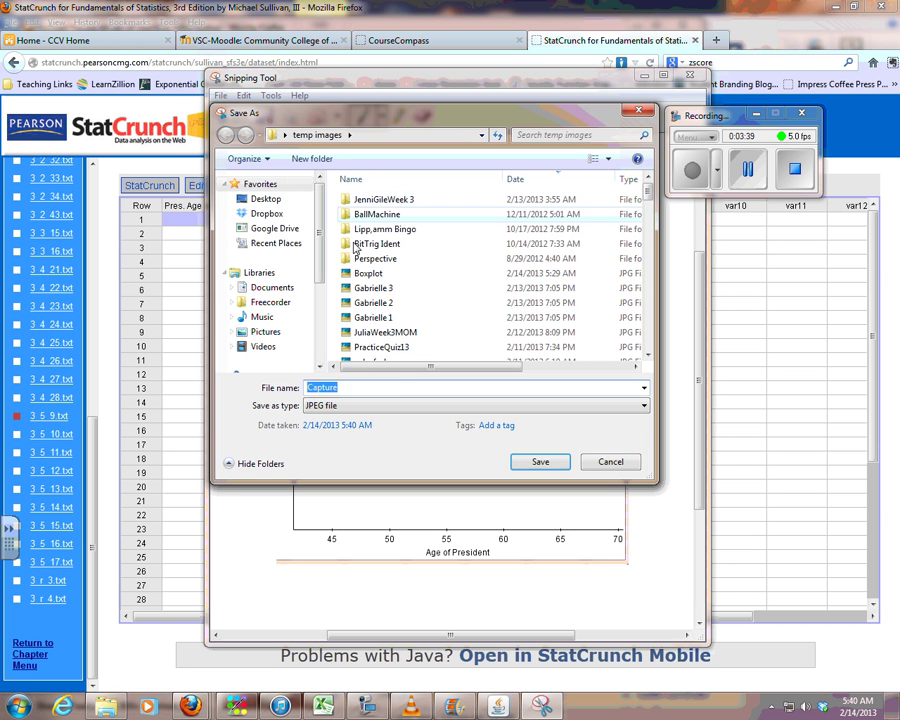
{"action": "left_click", "coordinate": [372, 275]}
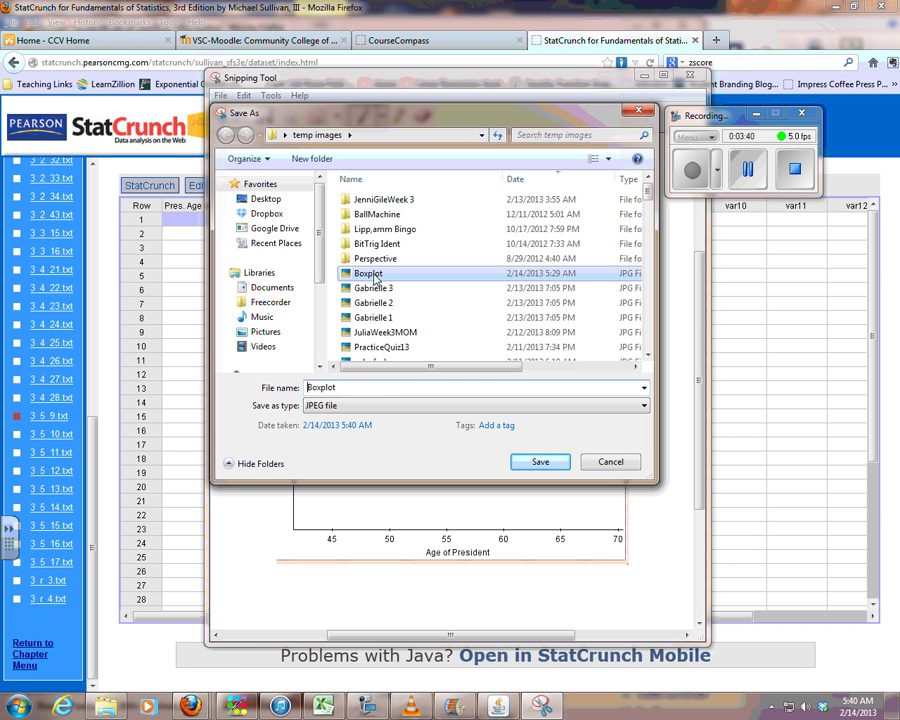
{"action": "left_click", "coordinate": [537, 463]}
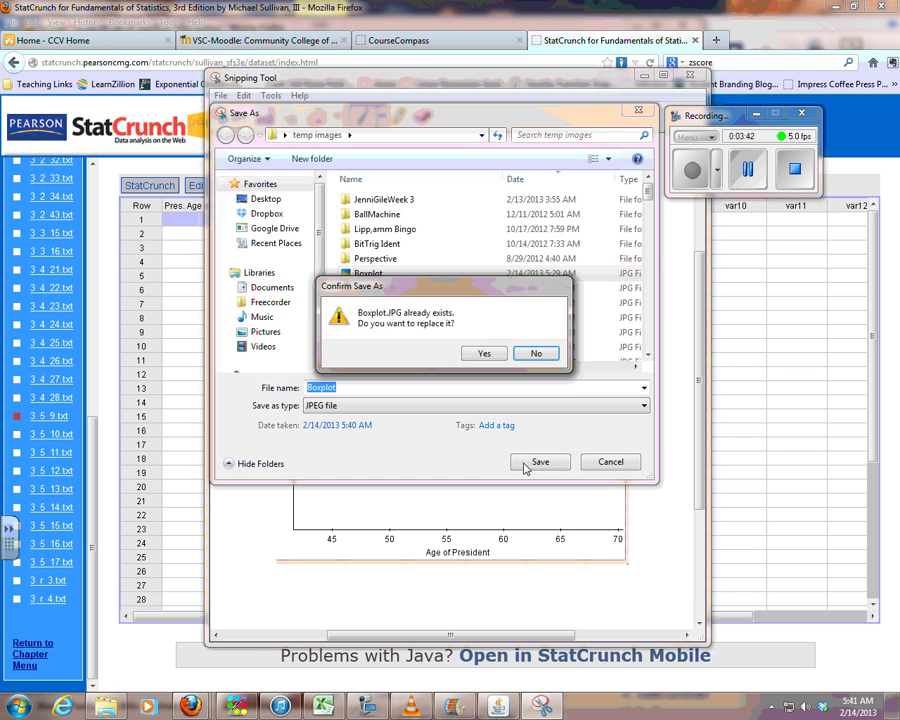
{"action": "left_click", "coordinate": [484, 353]}
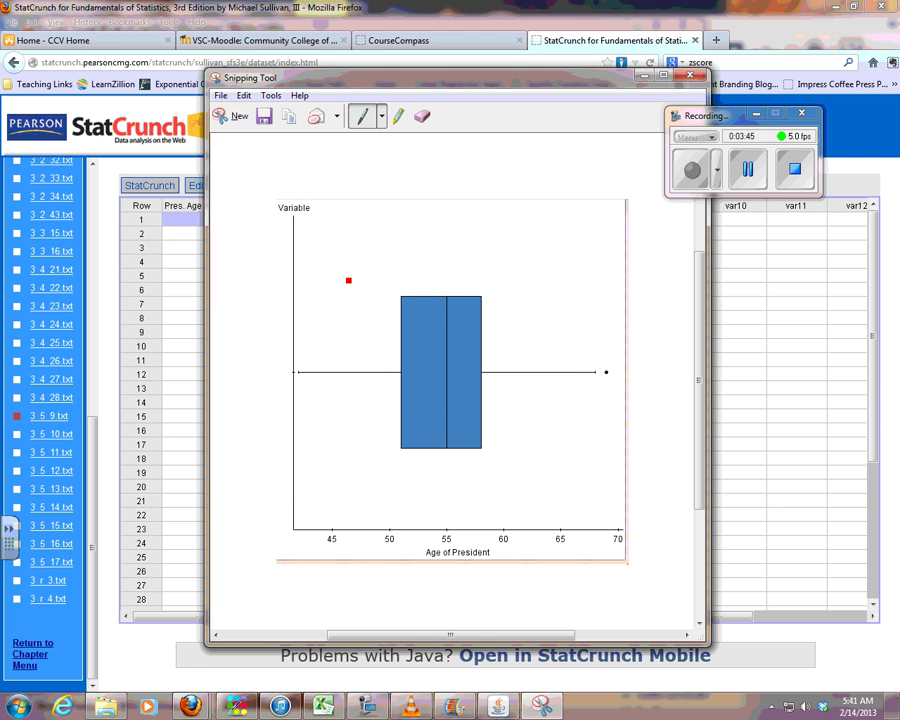
Step: Close Snipping Tool and start a new discussion topic in the Moodle forum
{"action": "left_click", "coordinate": [689, 75]}
{"action": "left_click", "coordinate": [277, 42]}
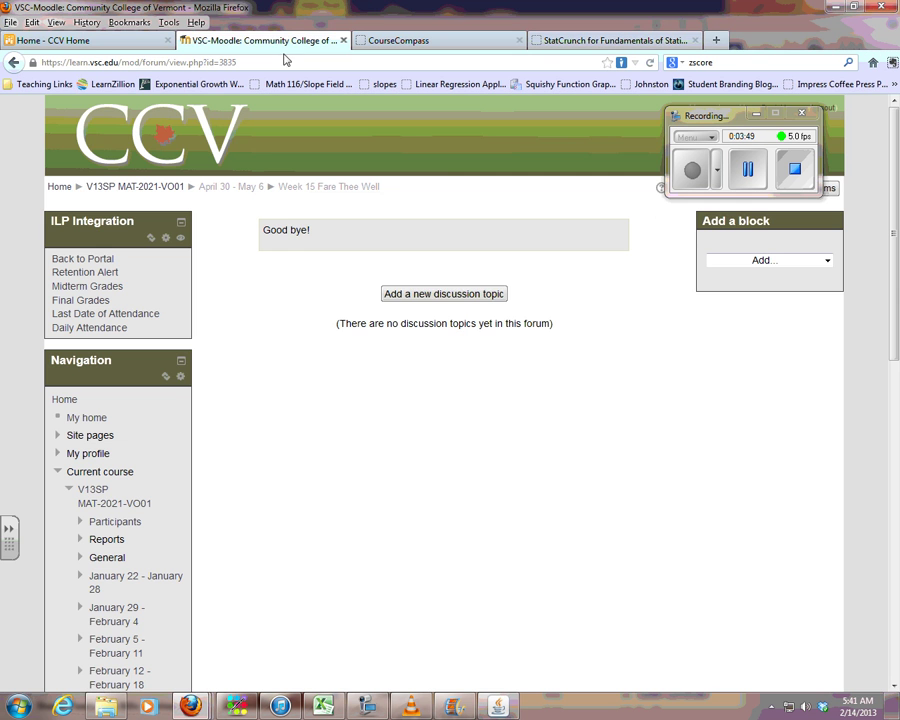
{"action": "left_click", "coordinate": [459, 297]}
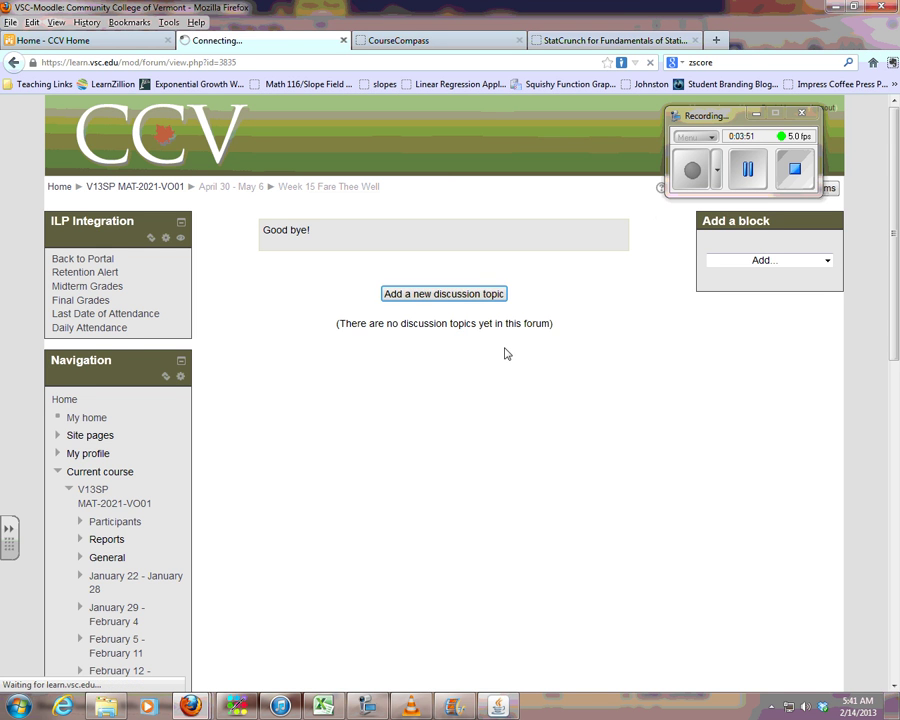
Step: Enter subject 'p 169 # 9' in place of 'Sample' and begin the message 'The five number summary is'
{"action": "left_click", "coordinate": [363, 291]}
{"action": "type", "text": "Sample"}
{"action": "left_click", "coordinate": [394, 375]}
{"action": "left_click_drag", "start_coordinate": [346, 286], "coordinate": [222, 268]}
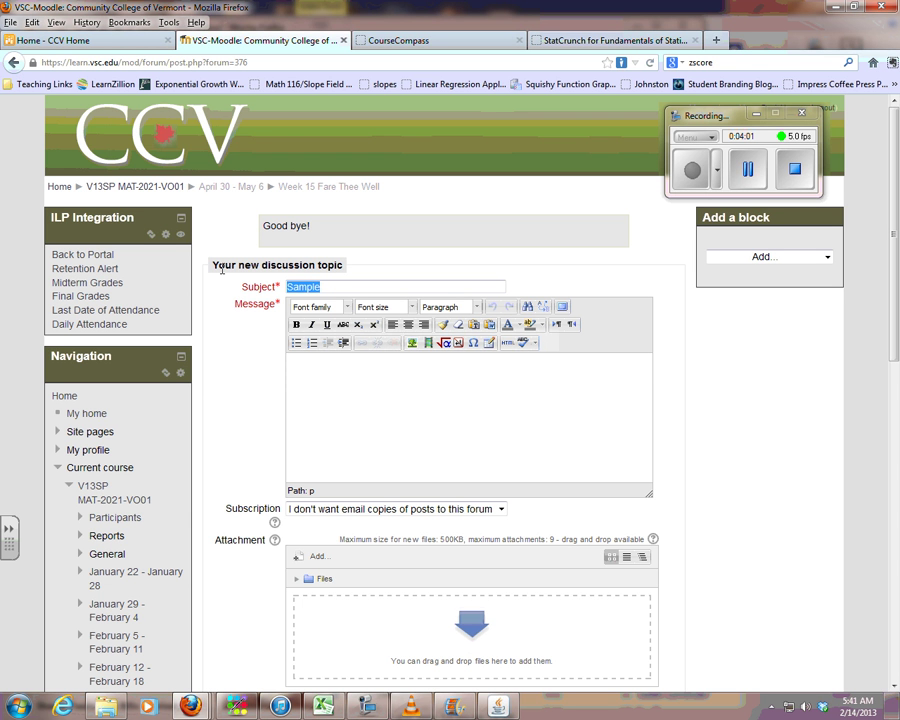
{"action": "type", "text": "p 169 #"}
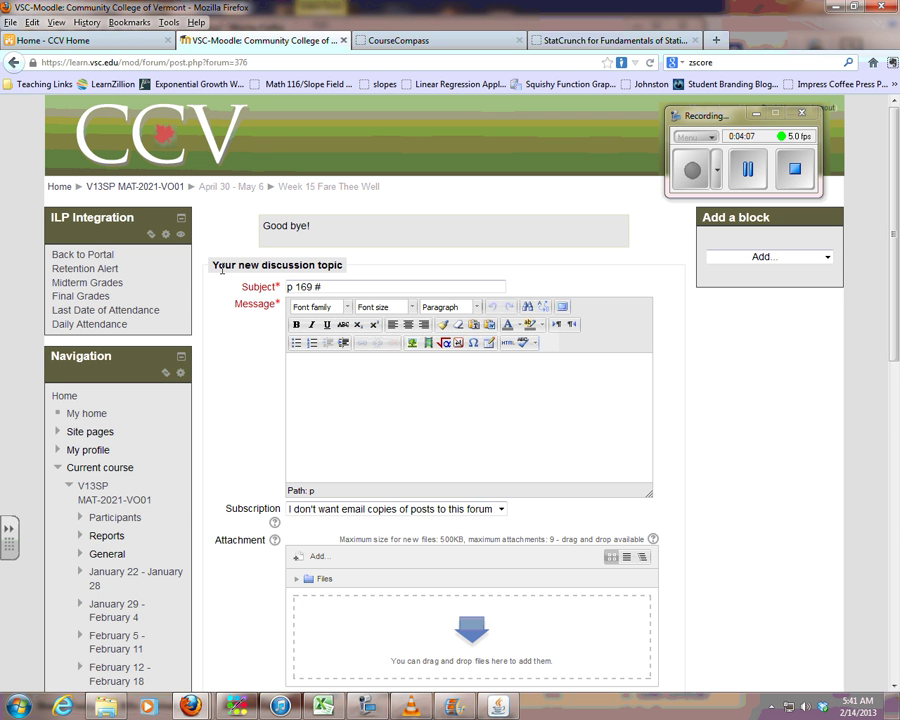
{"action": "left_click", "coordinate": [416, 439]}
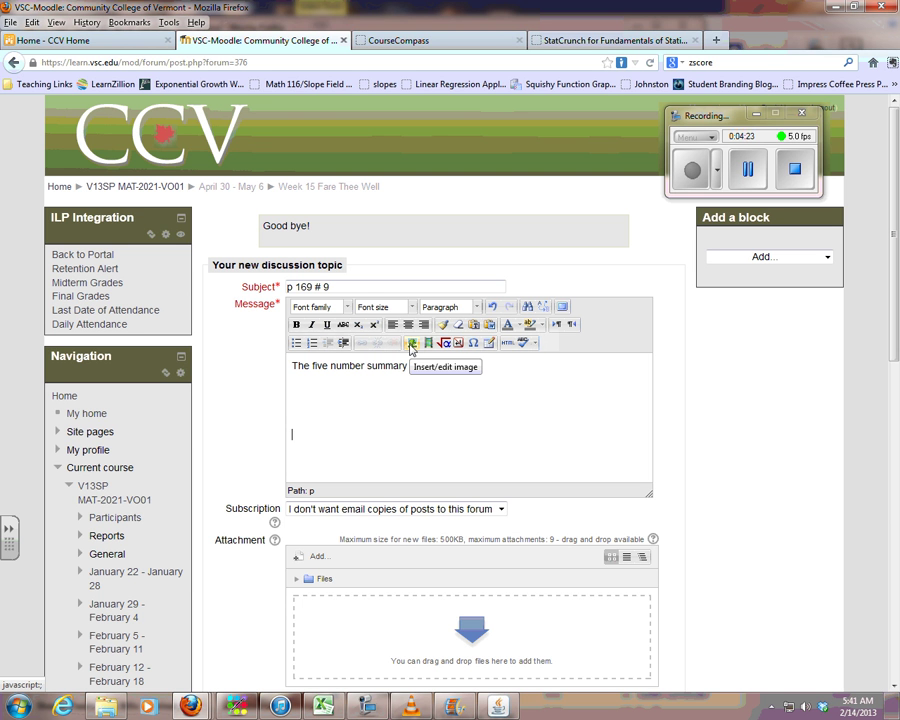
Step: Upload Boxplot.JPG from temp images as the post's attachment
{"action": "left_click", "coordinate": [315, 558]}
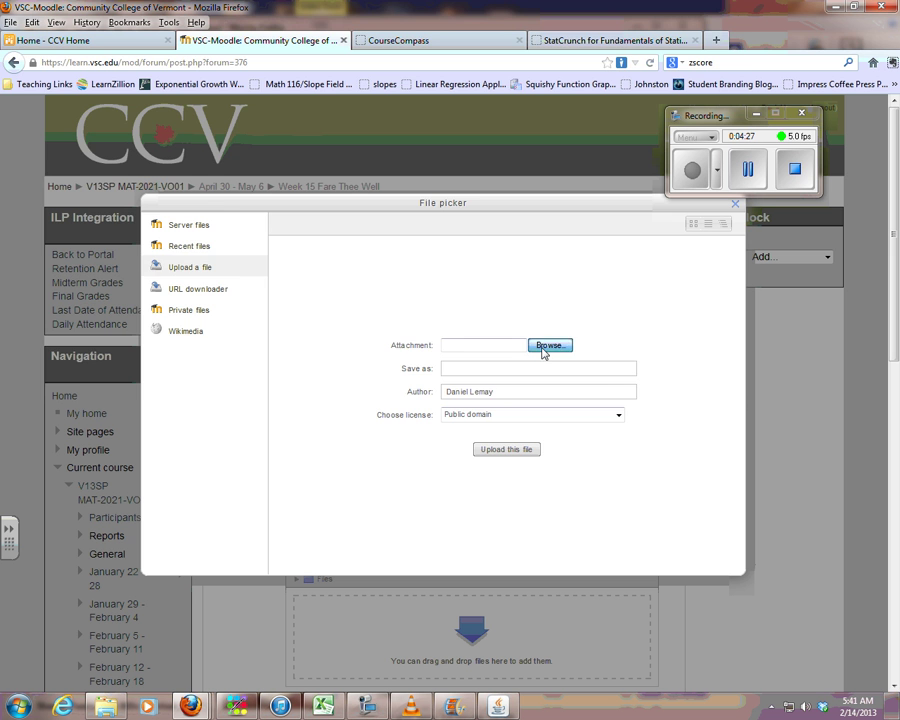
{"action": "left_click", "coordinate": [525, 345]}
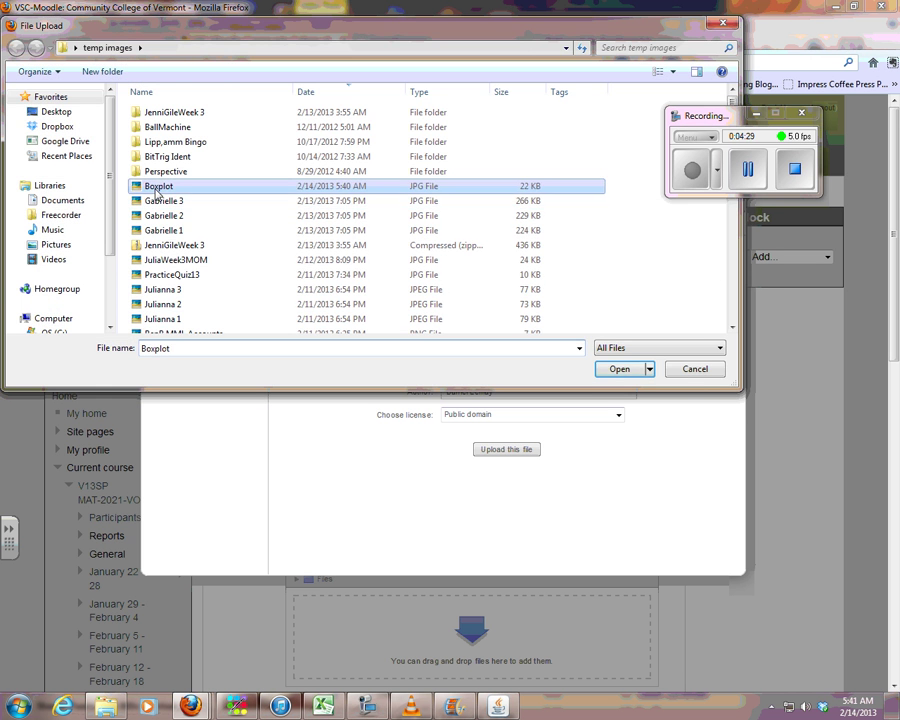
{"action": "double_click", "coordinate": [158, 186]}
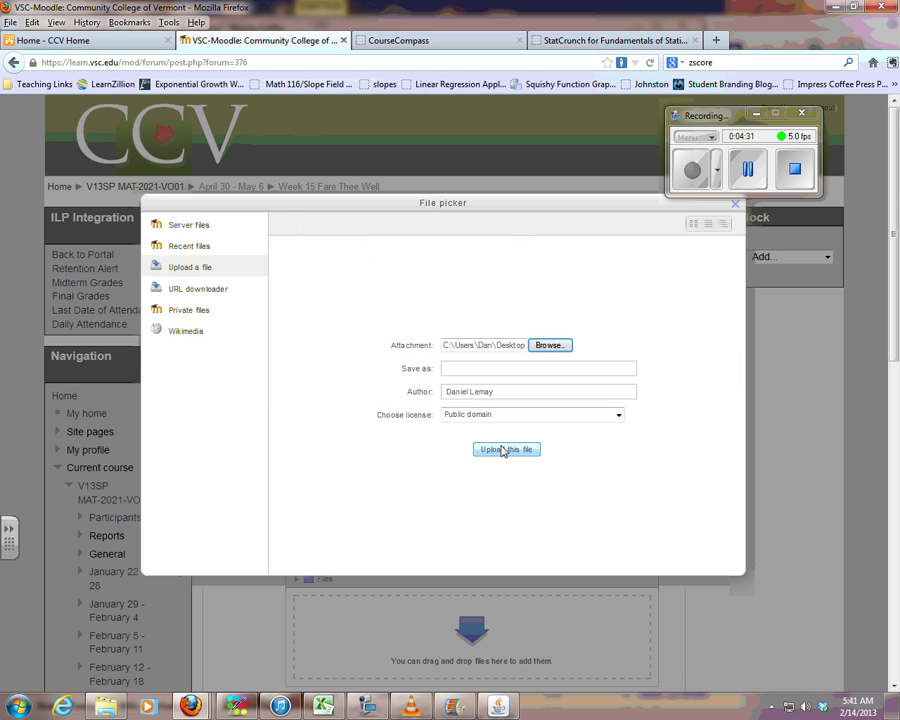
{"action": "left_click", "coordinate": [503, 450]}
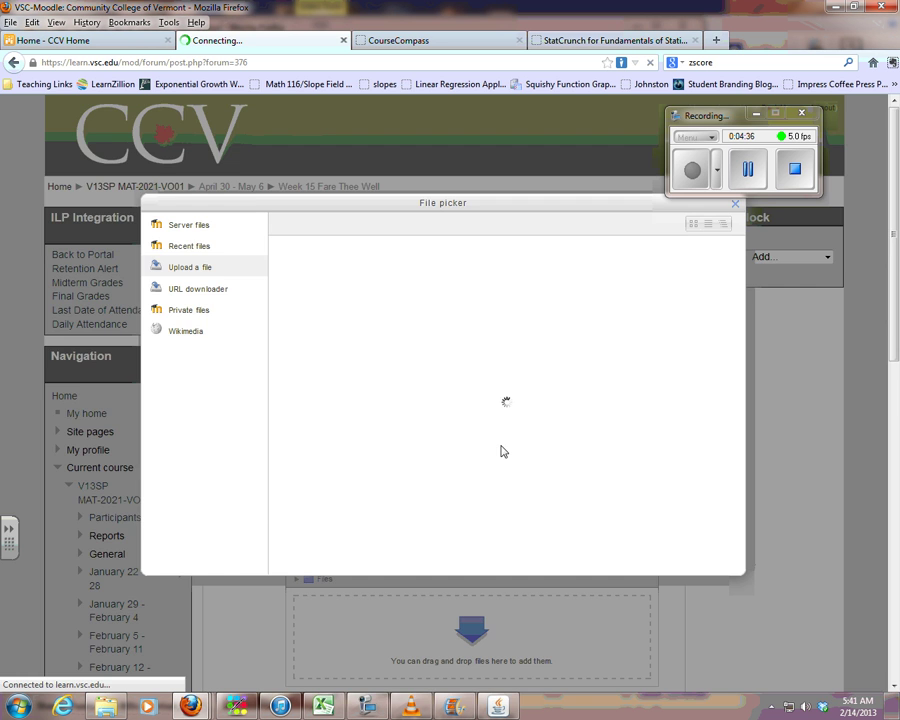
{"action": "scroll", "coordinate": [378, 607], "scroll_direction": "down", "scroll_amount": 5}
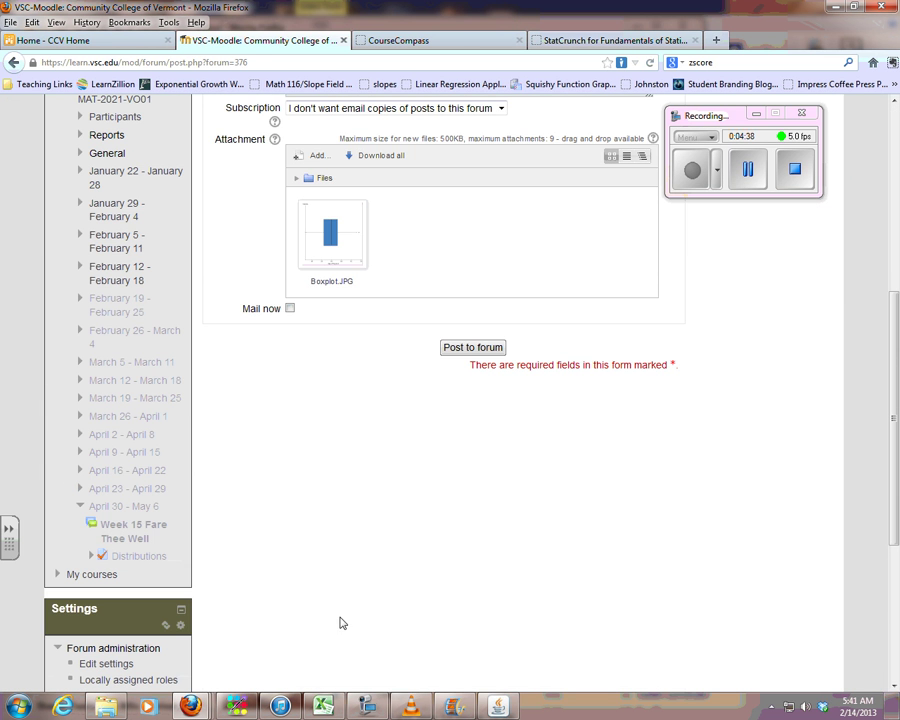
Step: Post the discussion, then open 'p 169 # 9' to view the attached boxplot image
{"action": "left_click", "coordinate": [460, 345]}
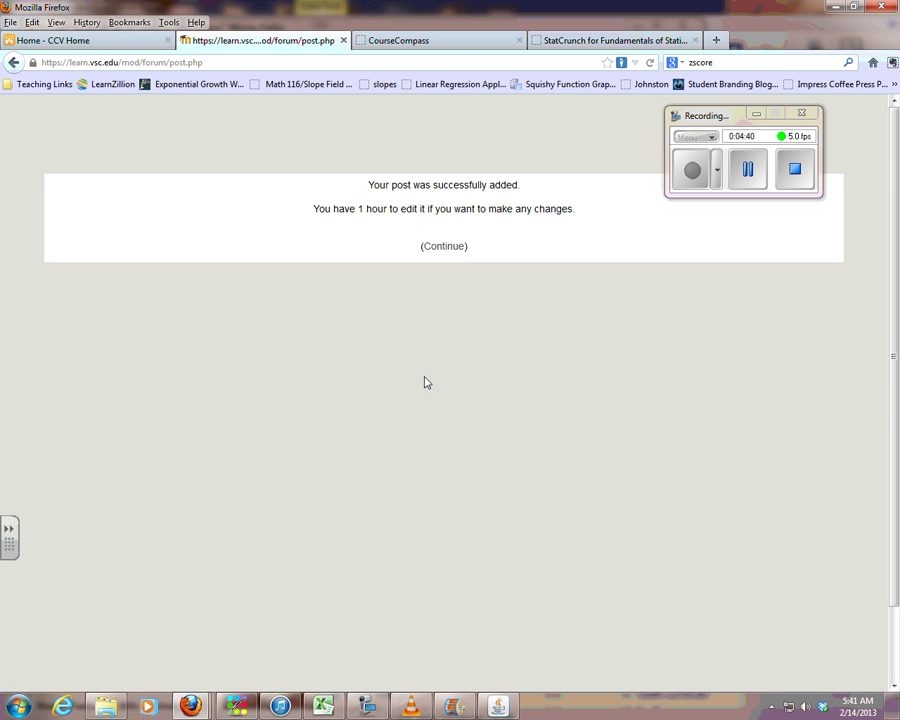
{"action": "left_click", "coordinate": [445, 247]}
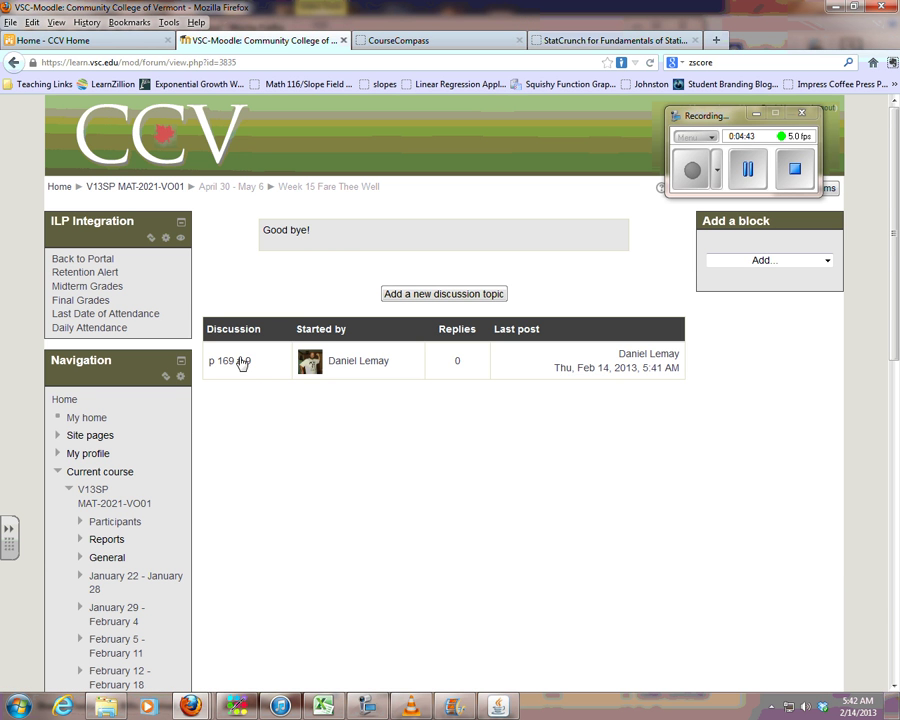
{"action": "left_click", "coordinate": [234, 360]}
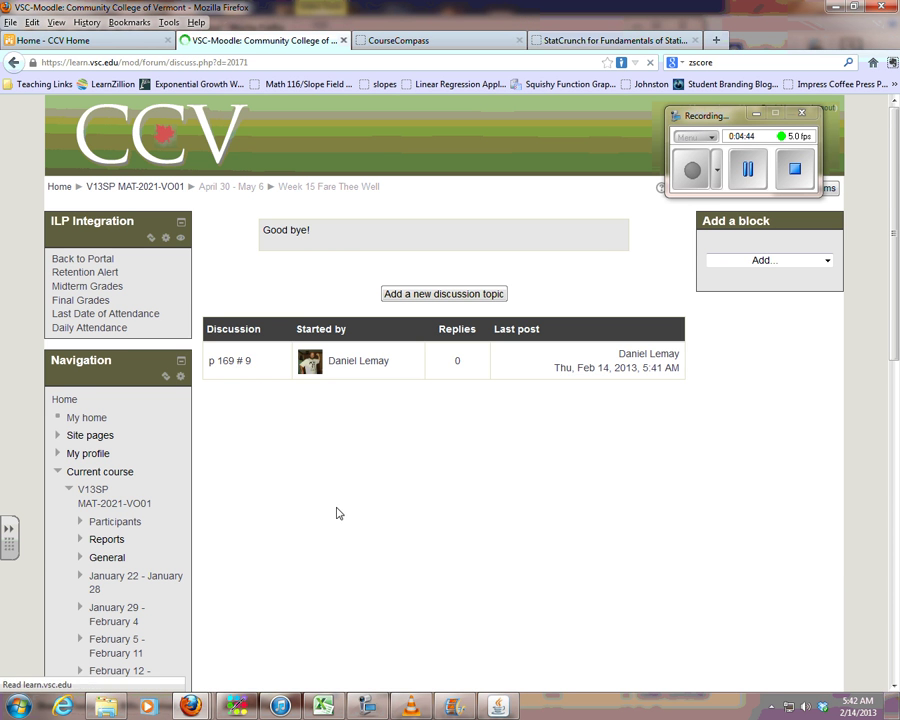
{"action": "scroll", "coordinate": [481, 521], "scroll_direction": "down", "scroll_amount": 3}
{"action": "scroll", "coordinate": [478, 478], "scroll_direction": "up", "scroll_amount": 3}
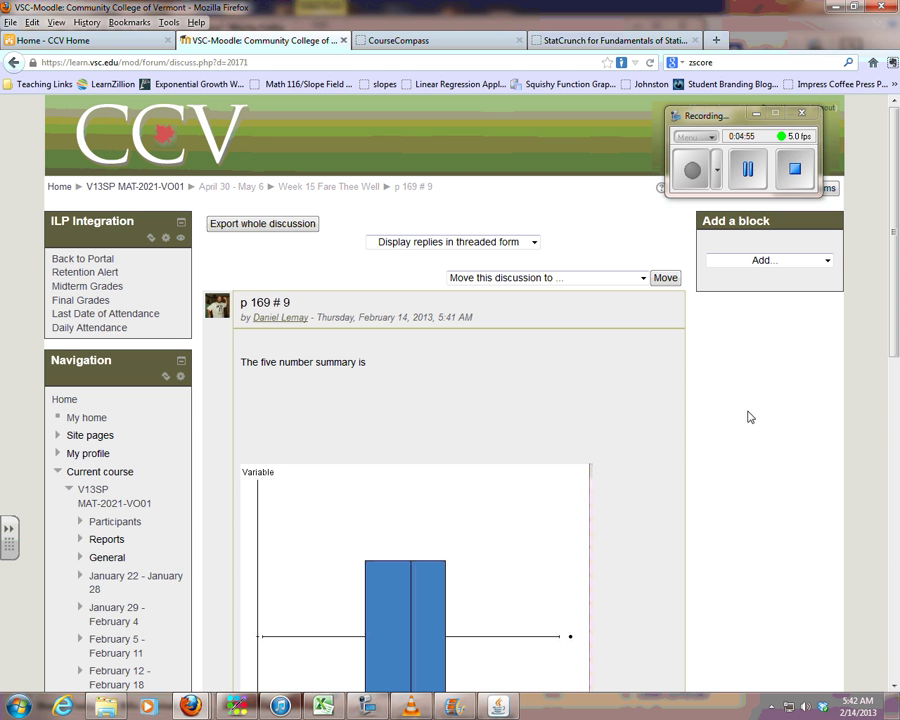
{"action": "scroll", "coordinate": [640, 426], "scroll_direction": "down", "scroll_amount": 3}
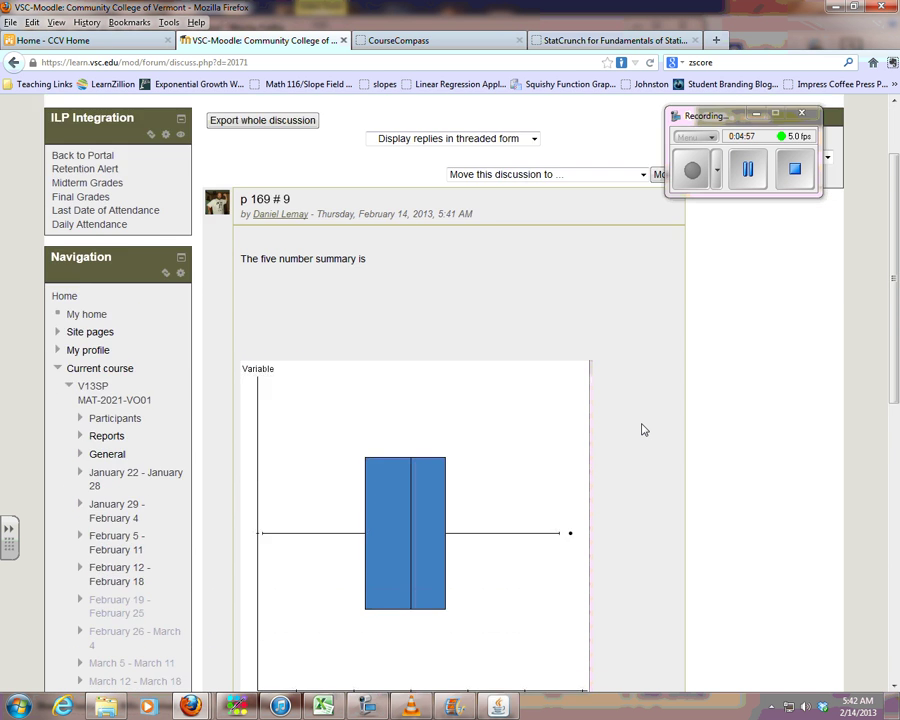
{"action": "scroll", "coordinate": [640, 426], "scroll_direction": "up", "scroll_amount": 3}
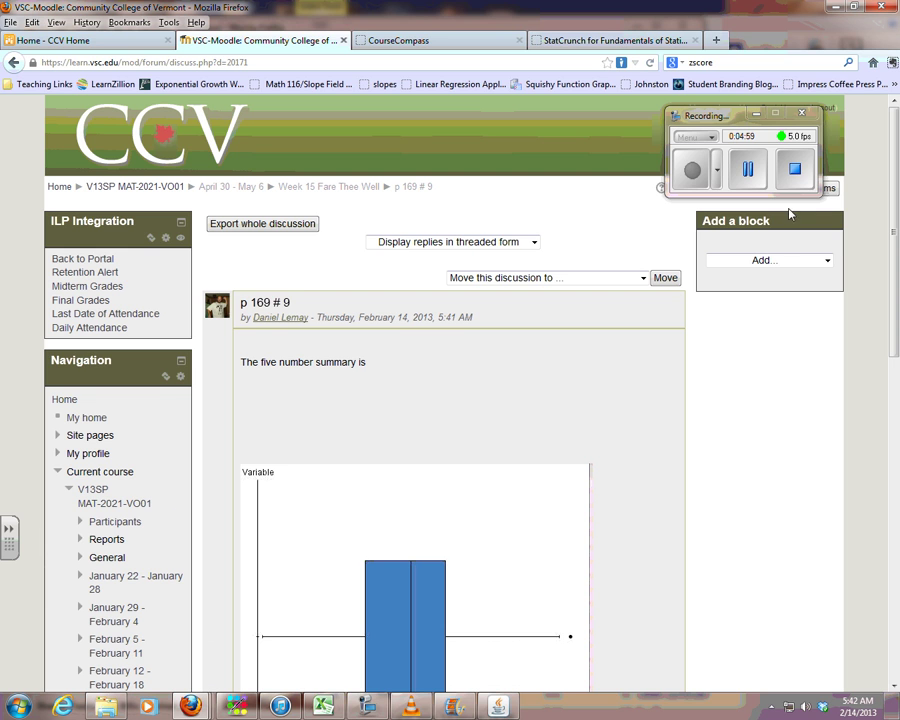